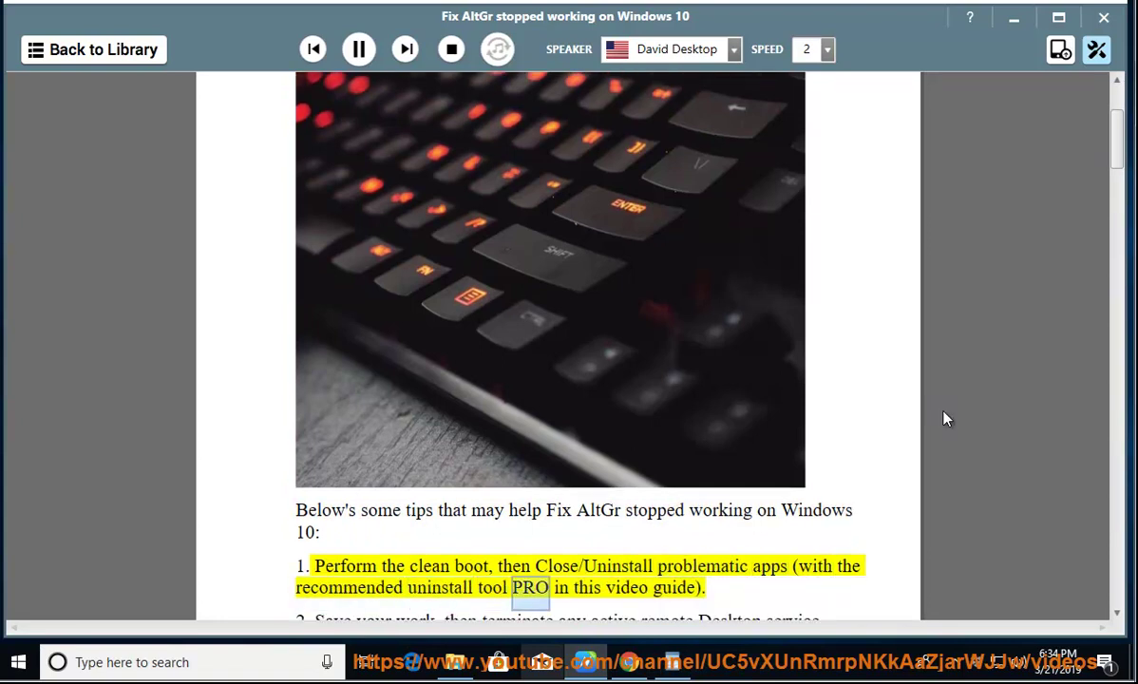
Step: Pause the read-aloud guide at the clean boot tip and open Task Manager's list of startup apps
click(353, 53)
drag(496, 554, 407, 557)
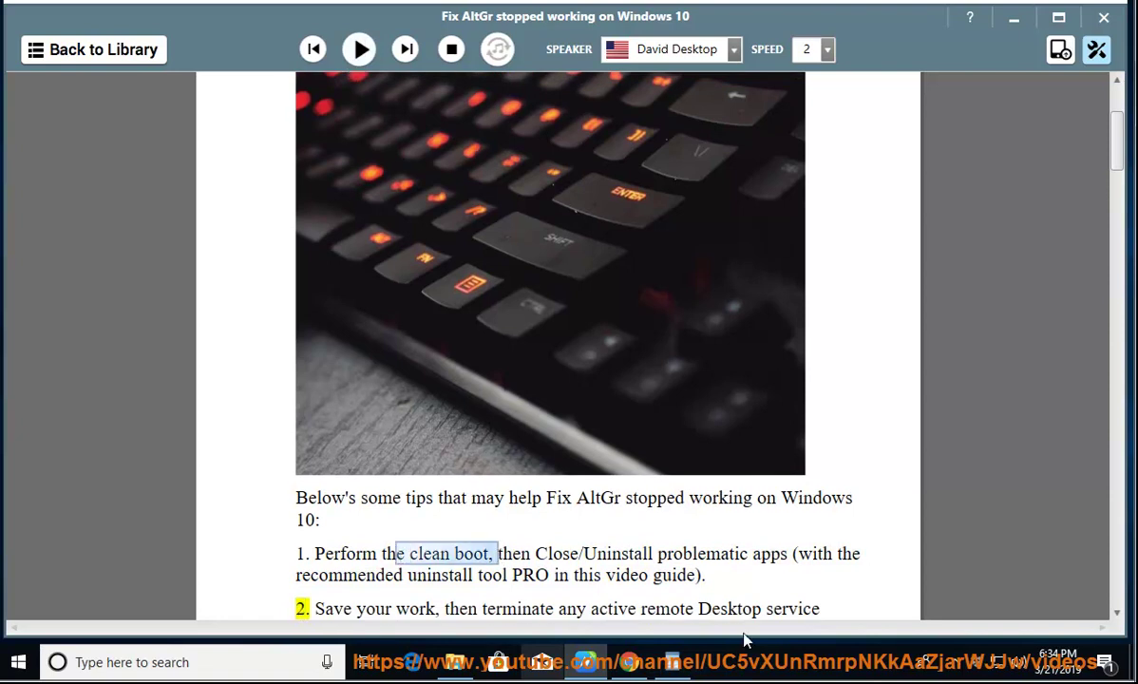
right_click(771, 674)
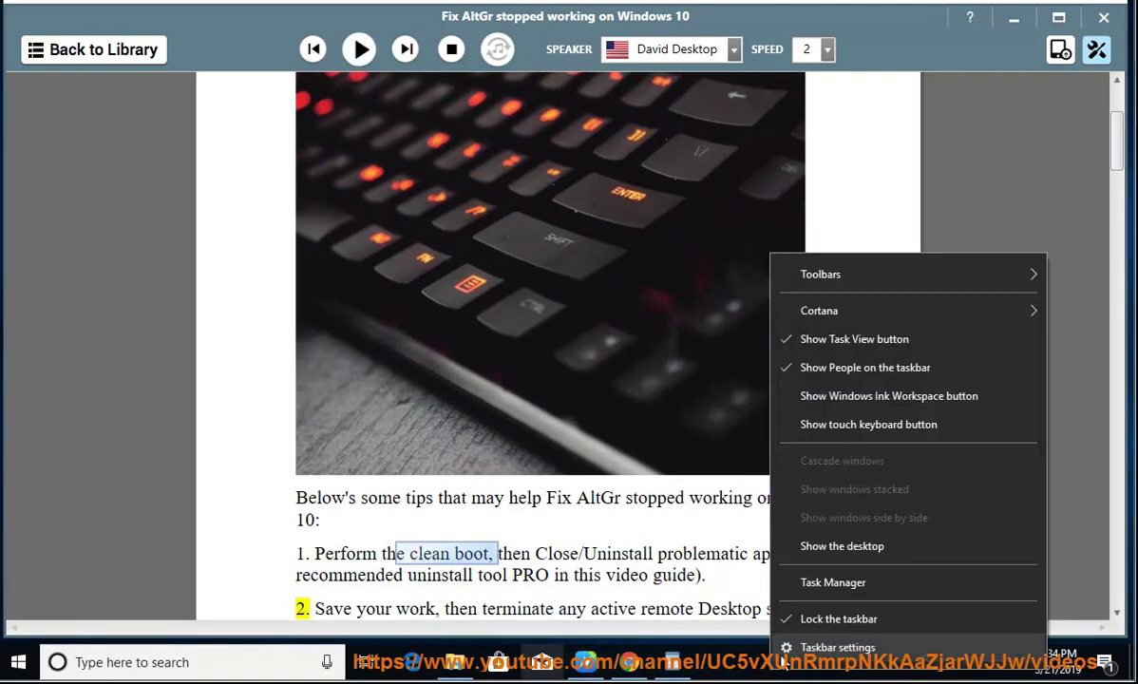
click(936, 593)
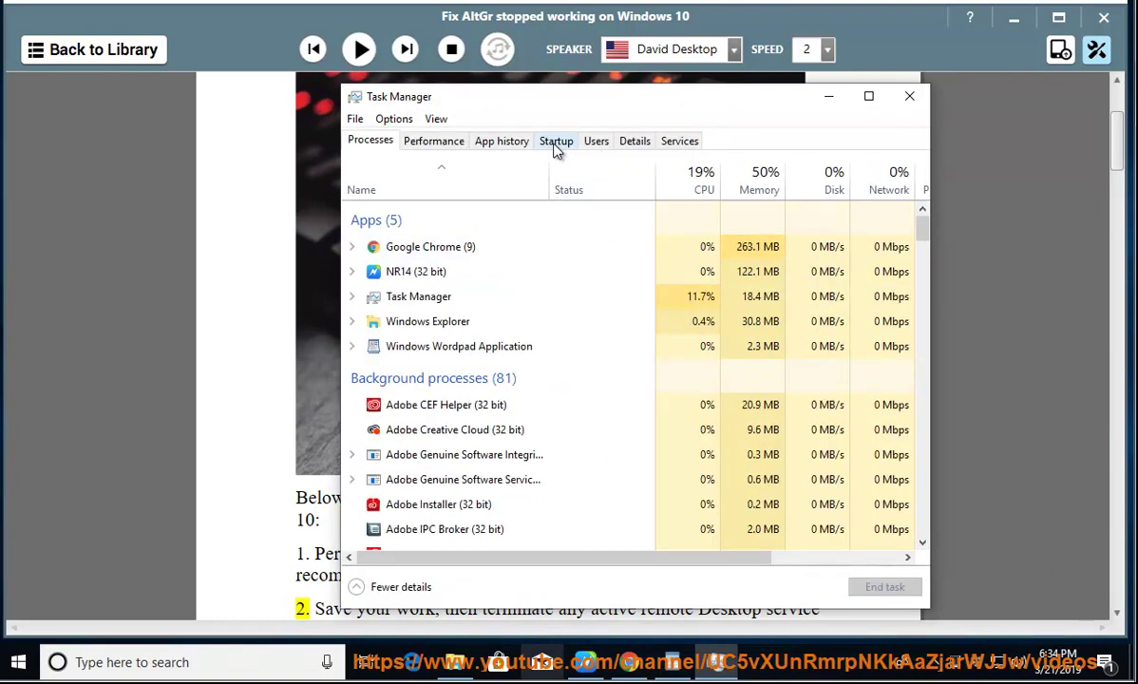
click(556, 143)
Step: Disable the Internet Download Manager startup entry and enable it again
click(484, 209)
click(689, 232)
click(802, 249)
key(Down)
key(Down)
click(878, 588)
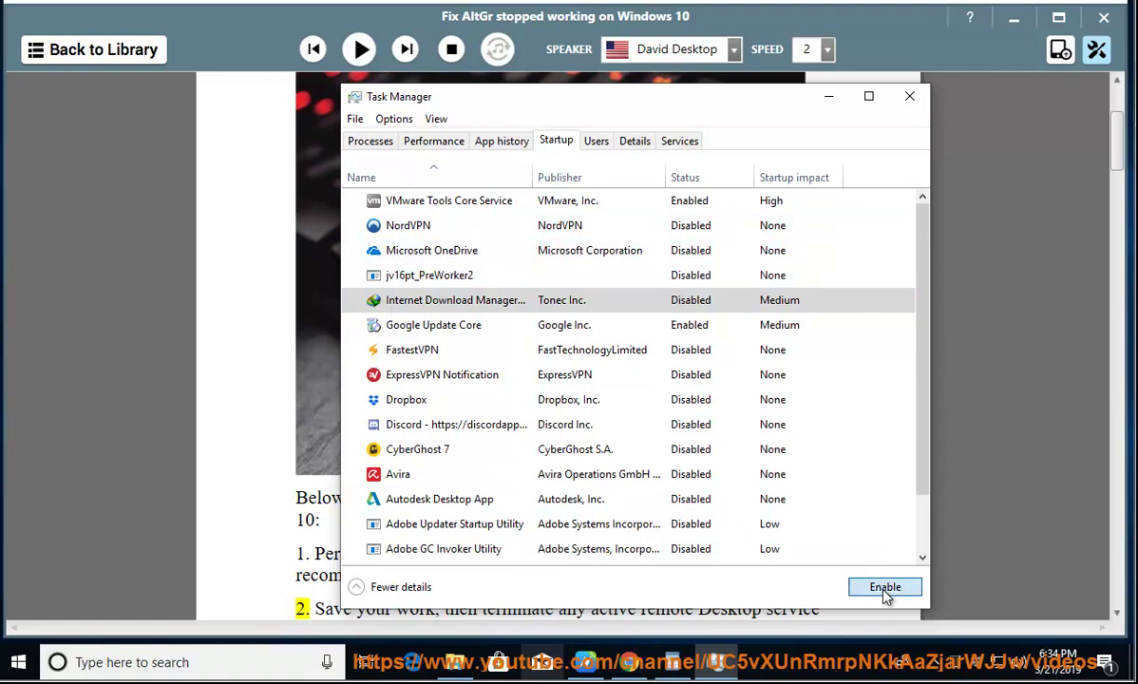
click(882, 586)
Step: Examine the remaining startup entries and their status, from Google Update Core down to the Windows Security notification entry
click(692, 328)
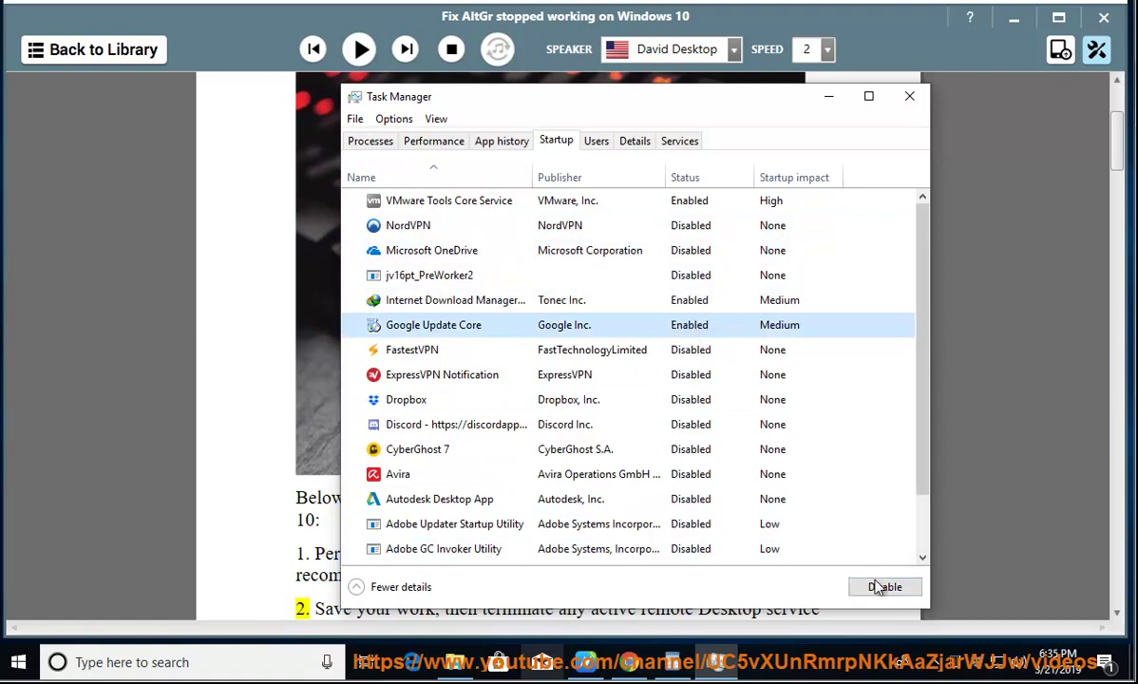
key(Down)
key(Down)
key(Down)
key(Down)
key(Down)
key(Down)
key(Down)
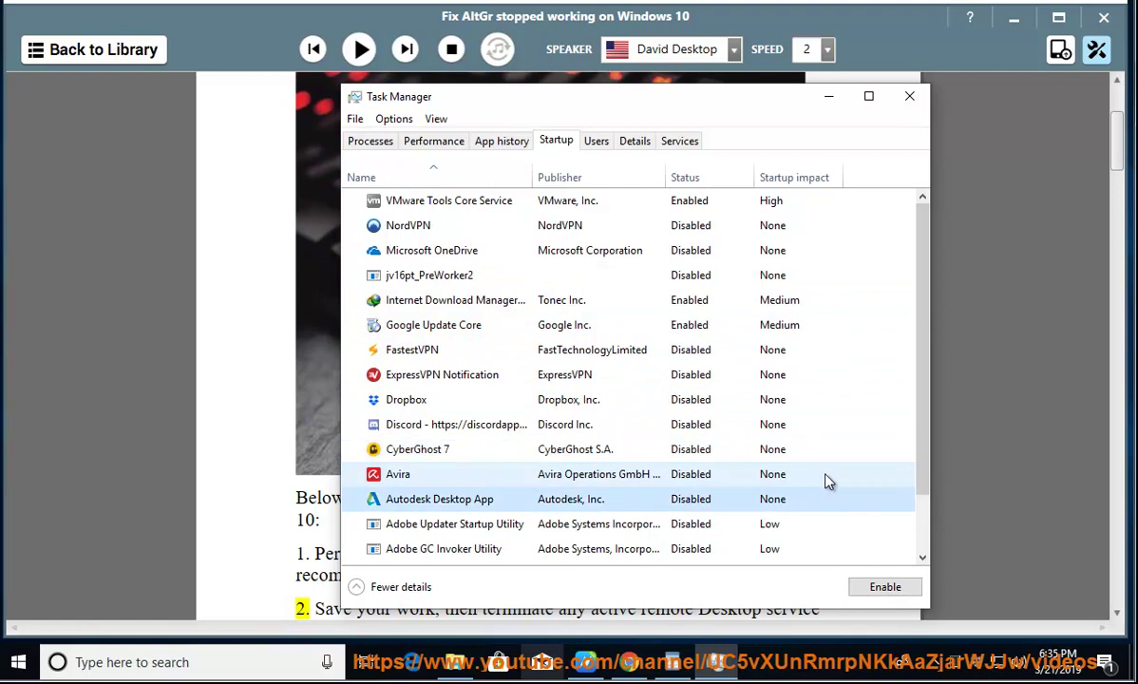
scroll(831, 482, down, 1)
click(803, 558)
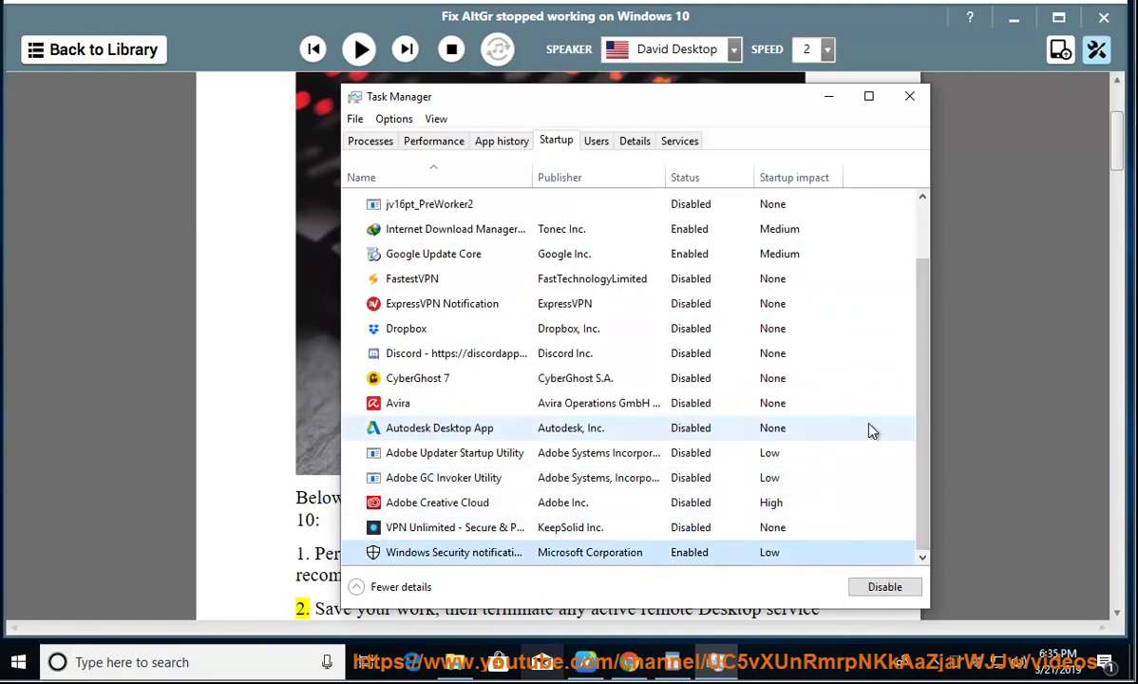
Step: Run MSCONFIG and show the services list in System Configuration
key(super+r)
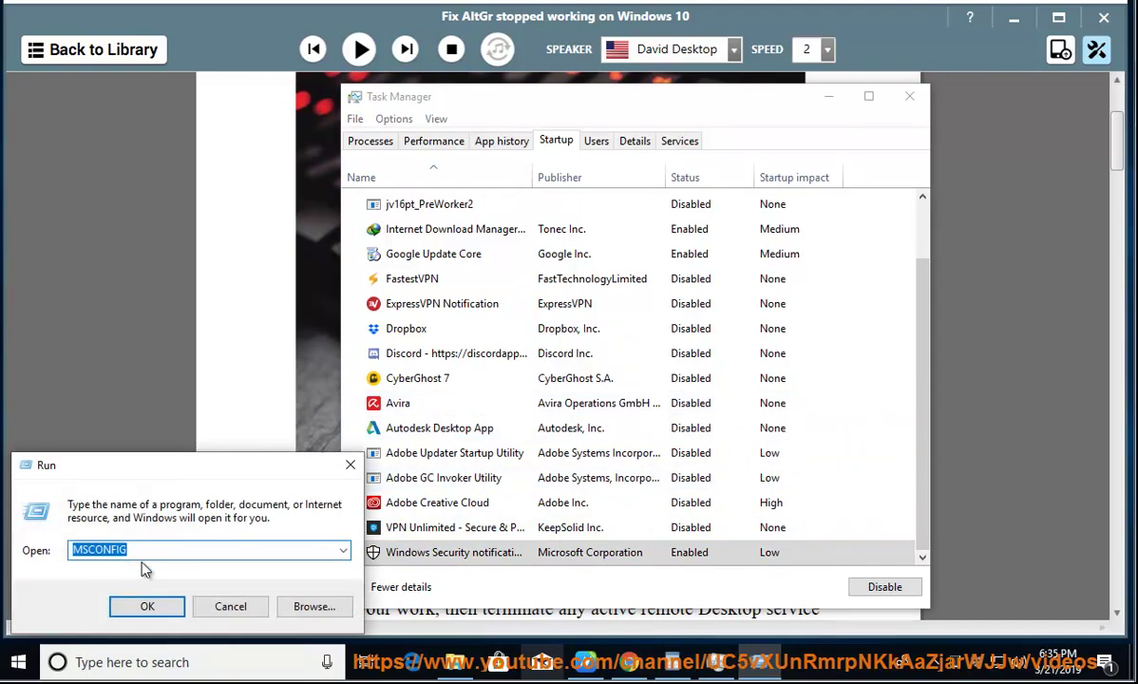
click(181, 604)
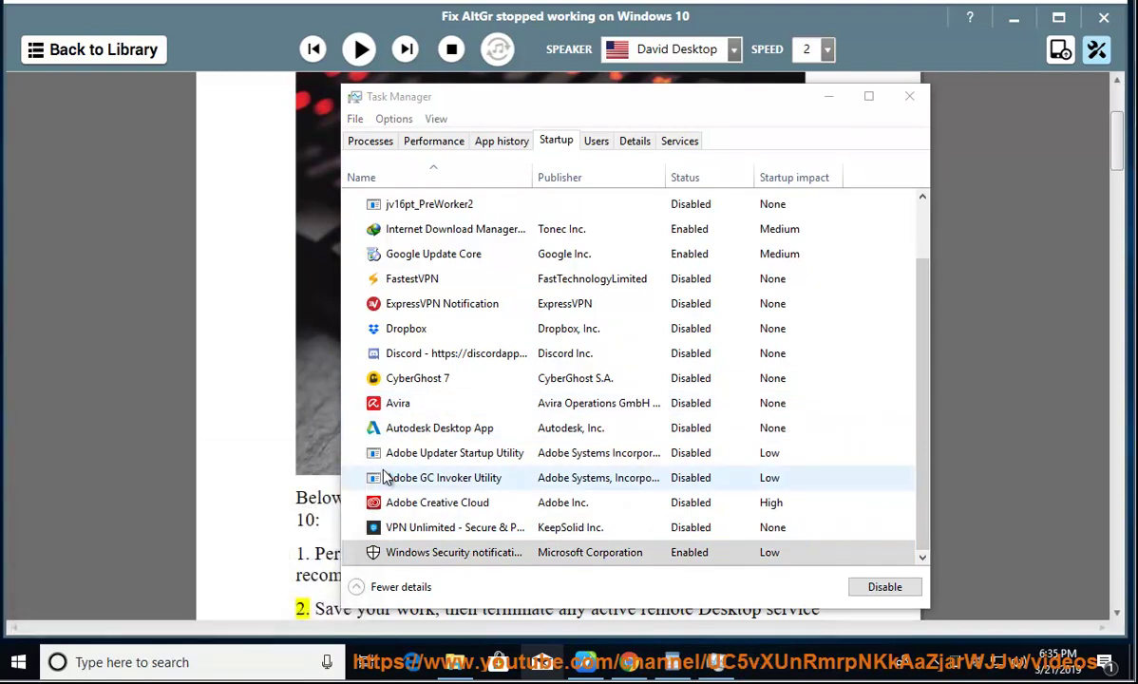
click(424, 191)
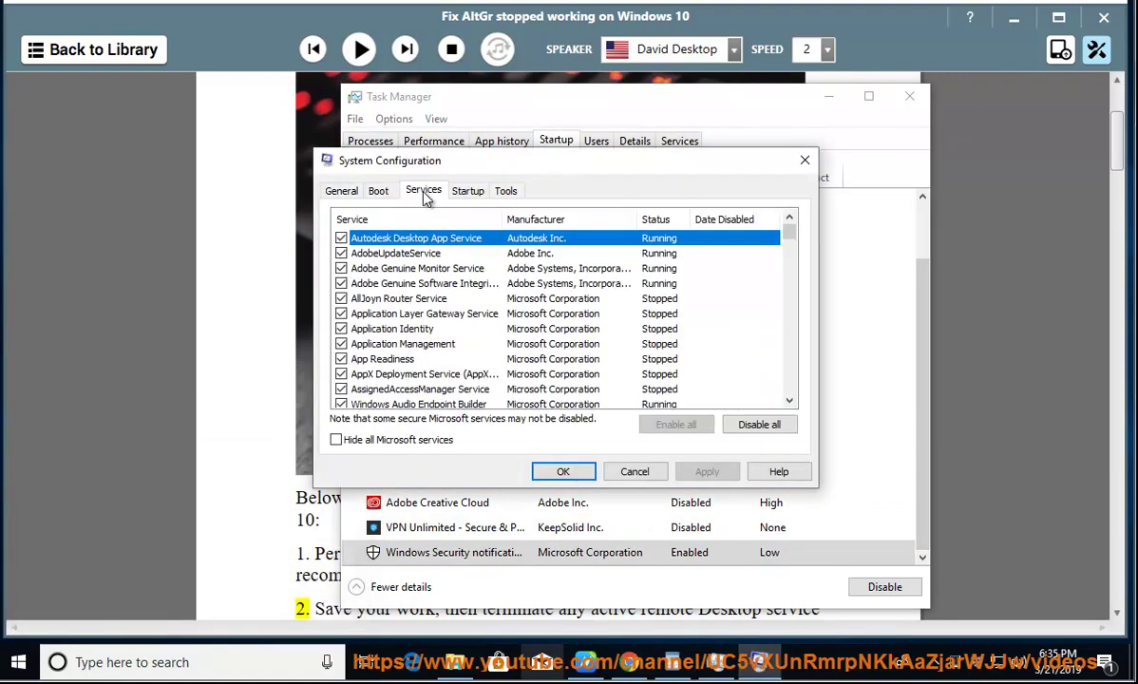
Step: Hide all Microsoft services, disable all the remaining services, and discard the changes
click(337, 440)
drag(790, 237, 790, 353)
click(759, 424)
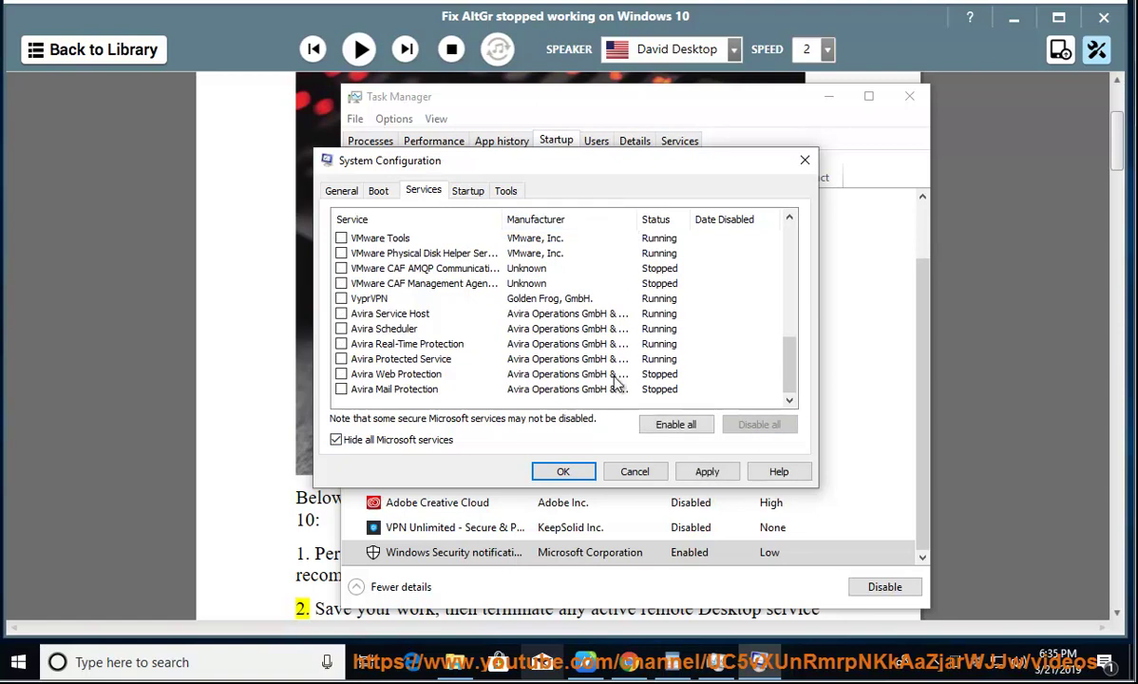
click(646, 480)
Step: Close Task Manager and resume the guide's read-aloud playback
click(909, 96)
click(733, 556)
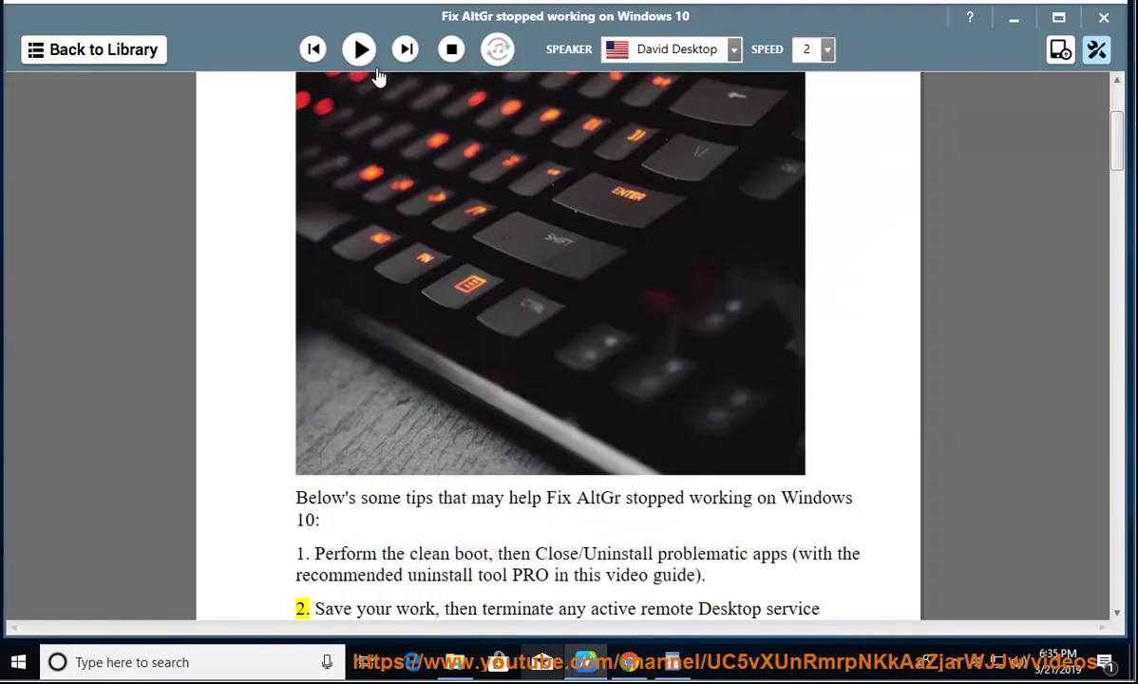
click(371, 70)
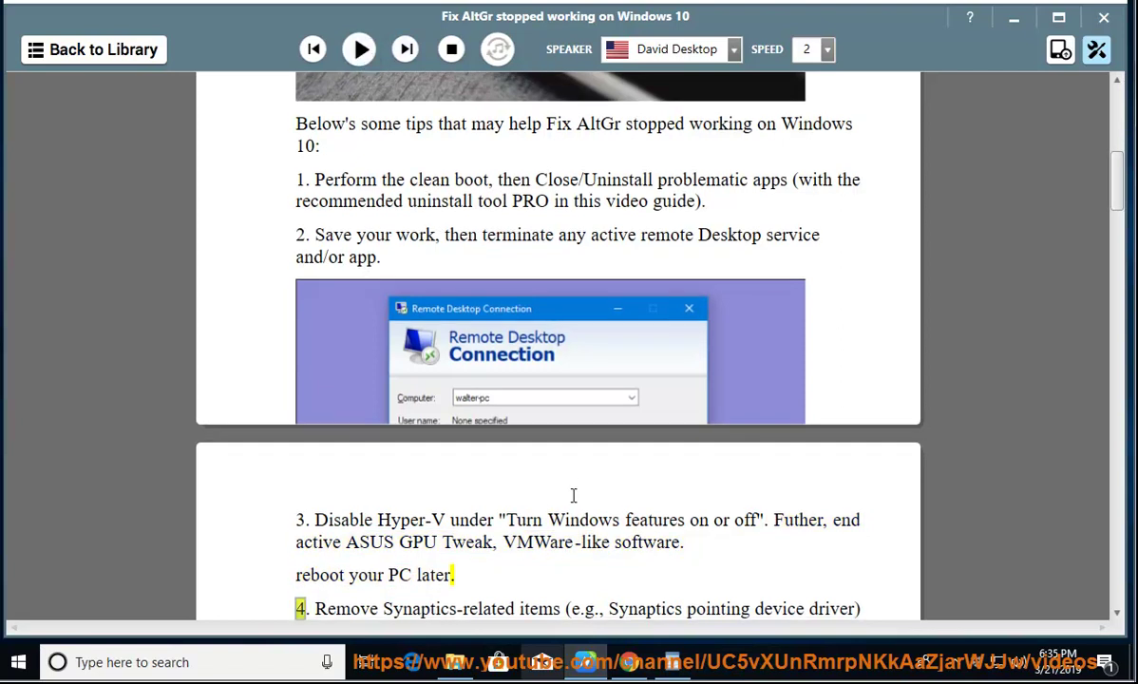
Step: Highlight "Turn Windows features on or off" in tip 3 of the guide and open Control Panel
drag(765, 520, 513, 519)
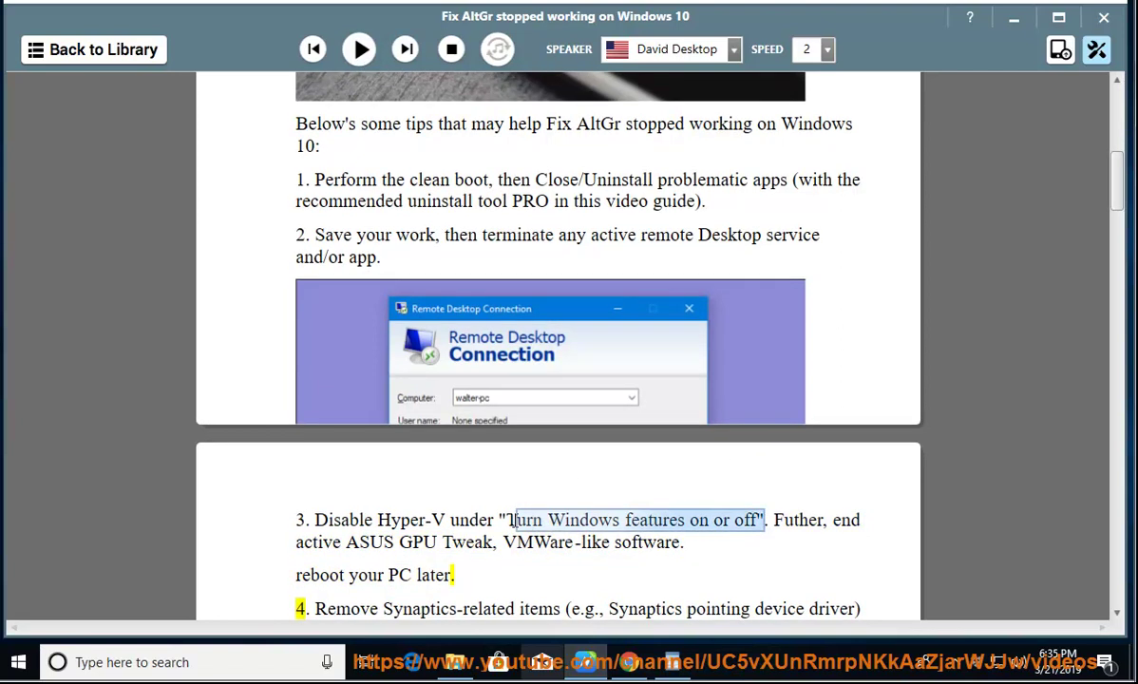
click(229, 656)
text(con)
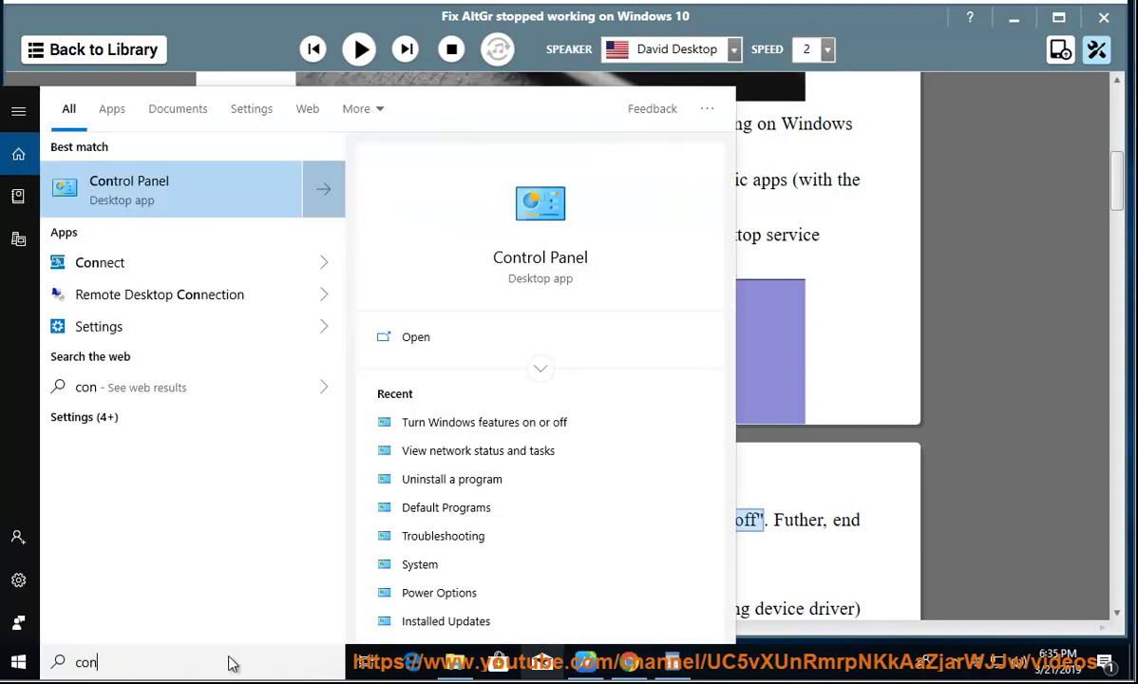
click(218, 190)
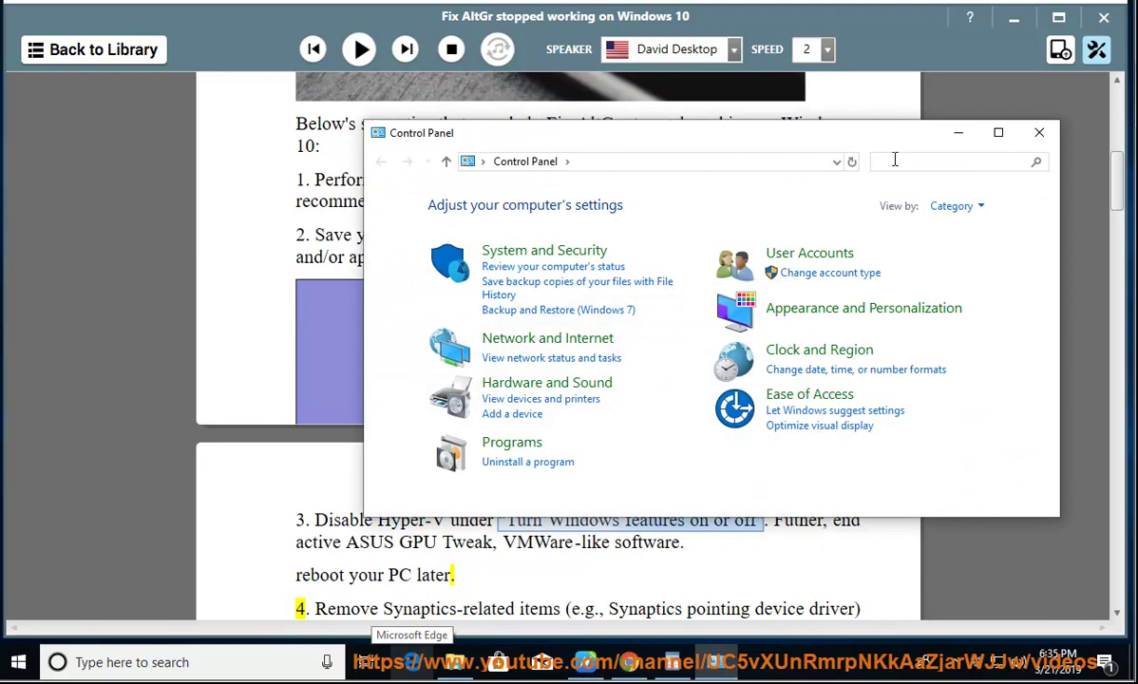
Step: Search Control Panel for TUR, open Turn Windows features on or off, and close the Control Panel window
click(894, 159)
text(TUR)
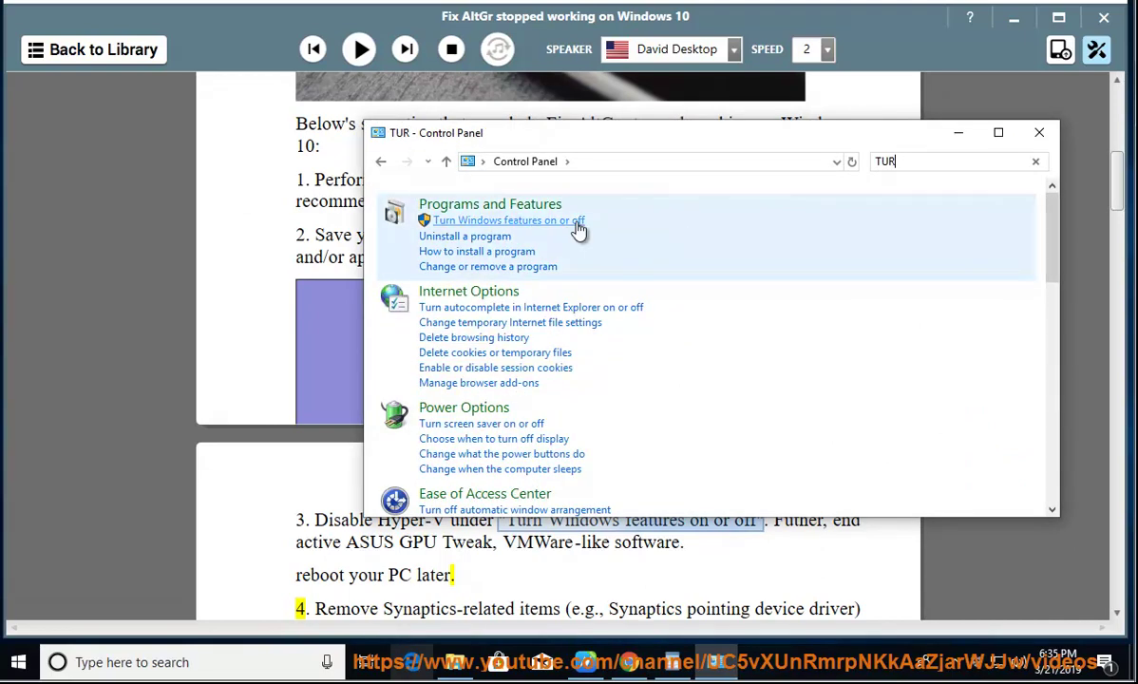
click(576, 222)
click(1038, 132)
drag(595, 169, 864, 213)
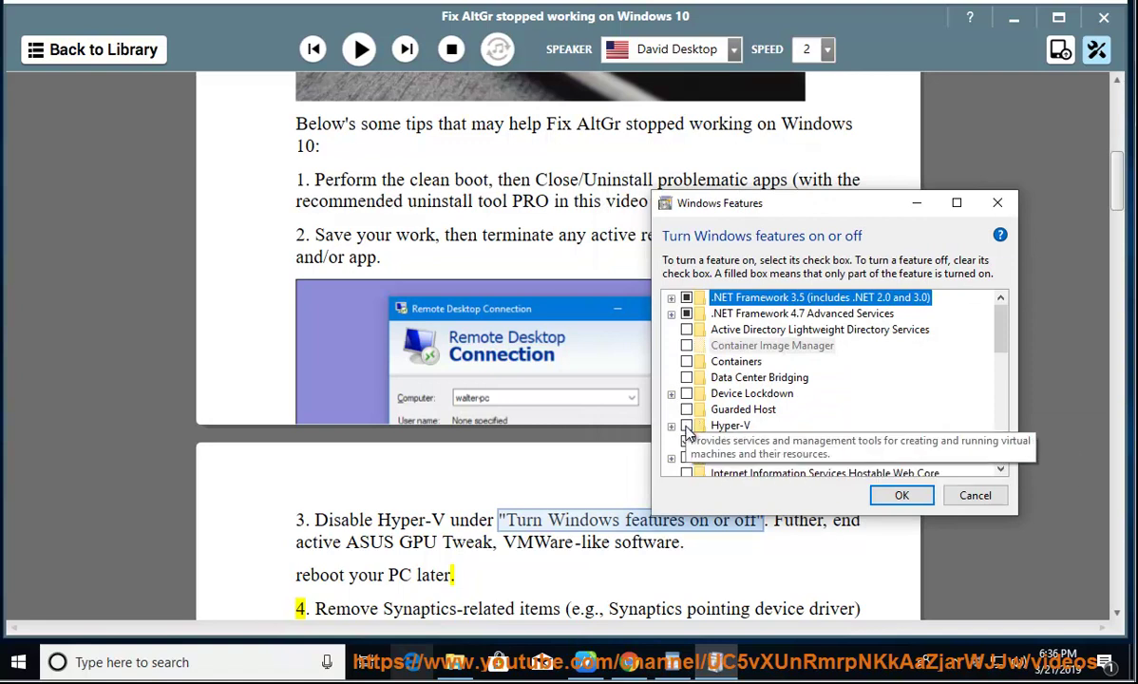
Step: Turn the Hyper-V feature on and off again, and cancel the Windows Features dialog
click(686, 426)
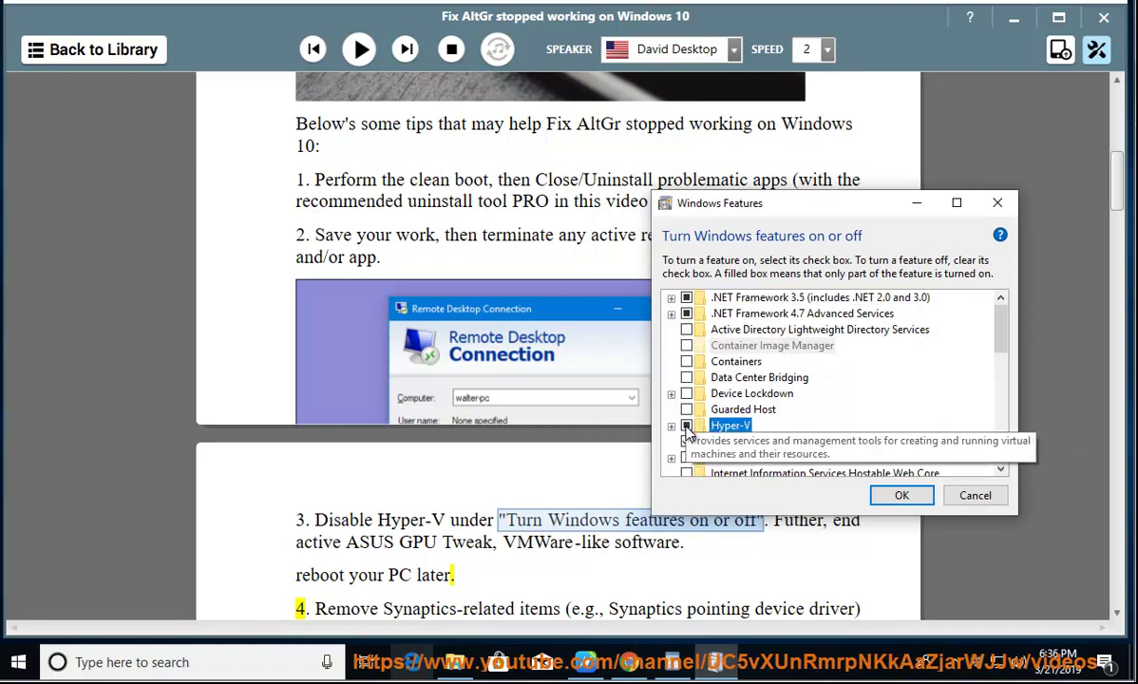
click(686, 426)
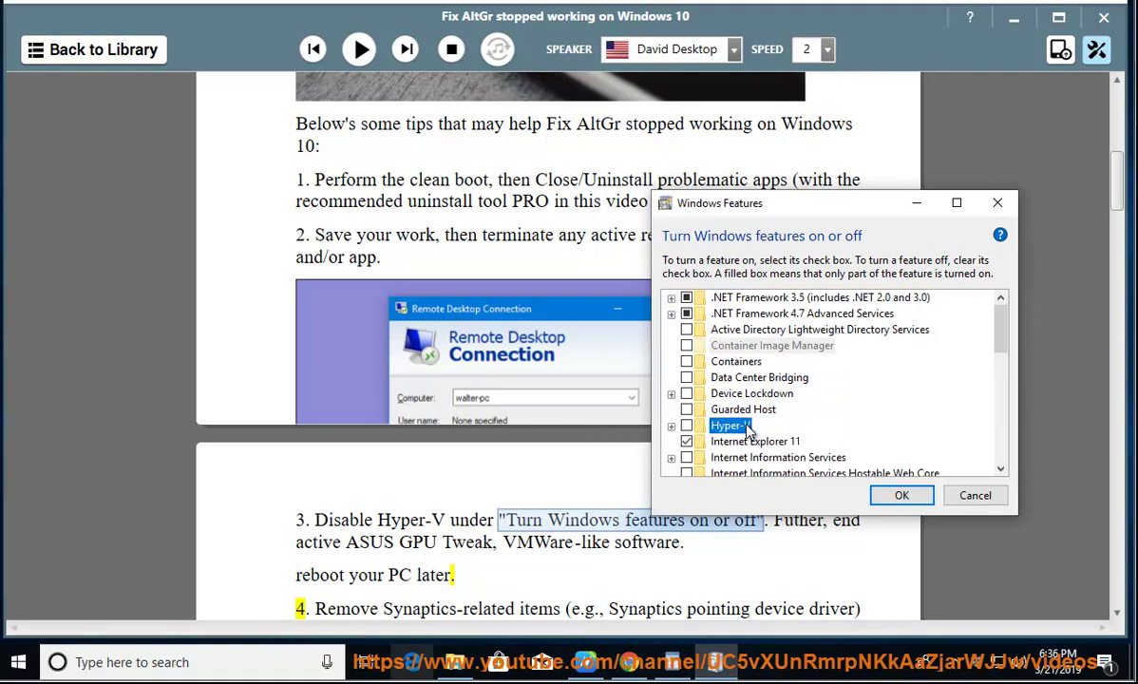
click(971, 495)
Step: Resume the guide's read-aloud and pause it after tip 4 on removing Synaptics-related items
click(774, 547)
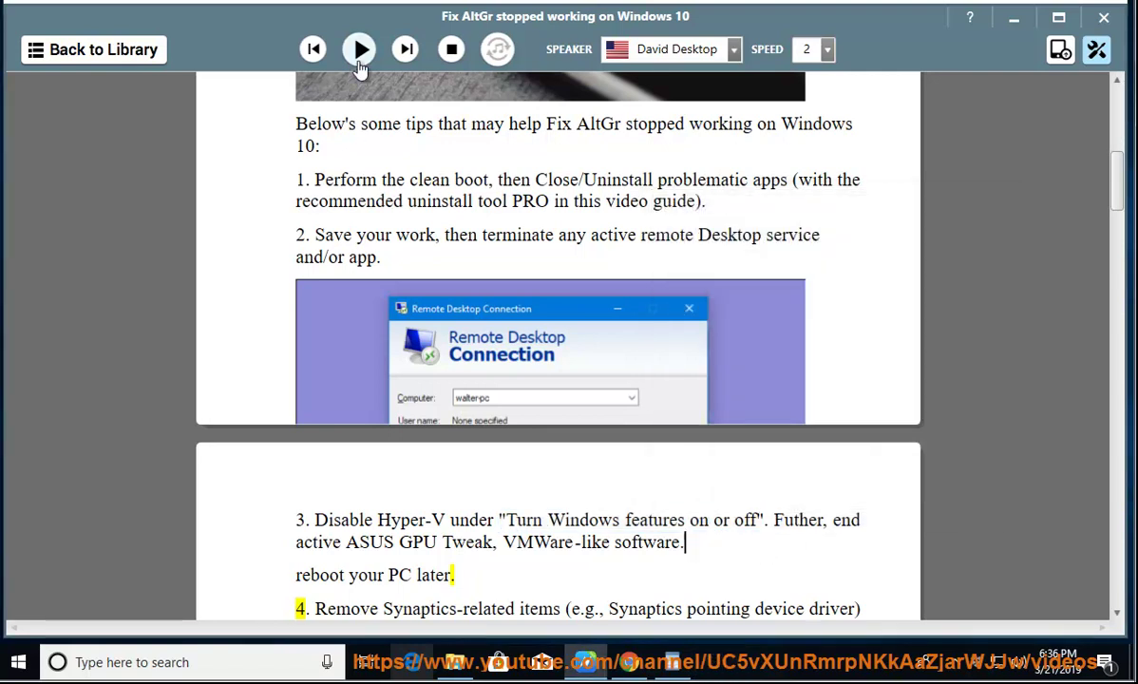
click(359, 49)
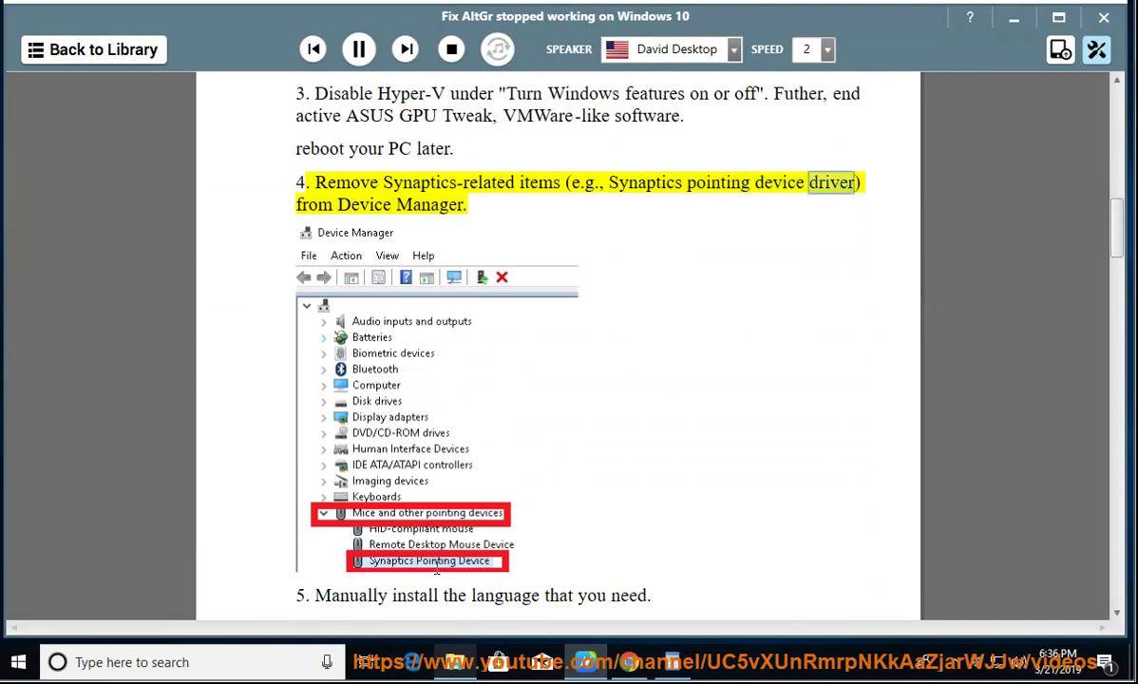
click(358, 52)
Step: Search Windows for DEVICE and open Device Manager
click(210, 655)
text(DEV)
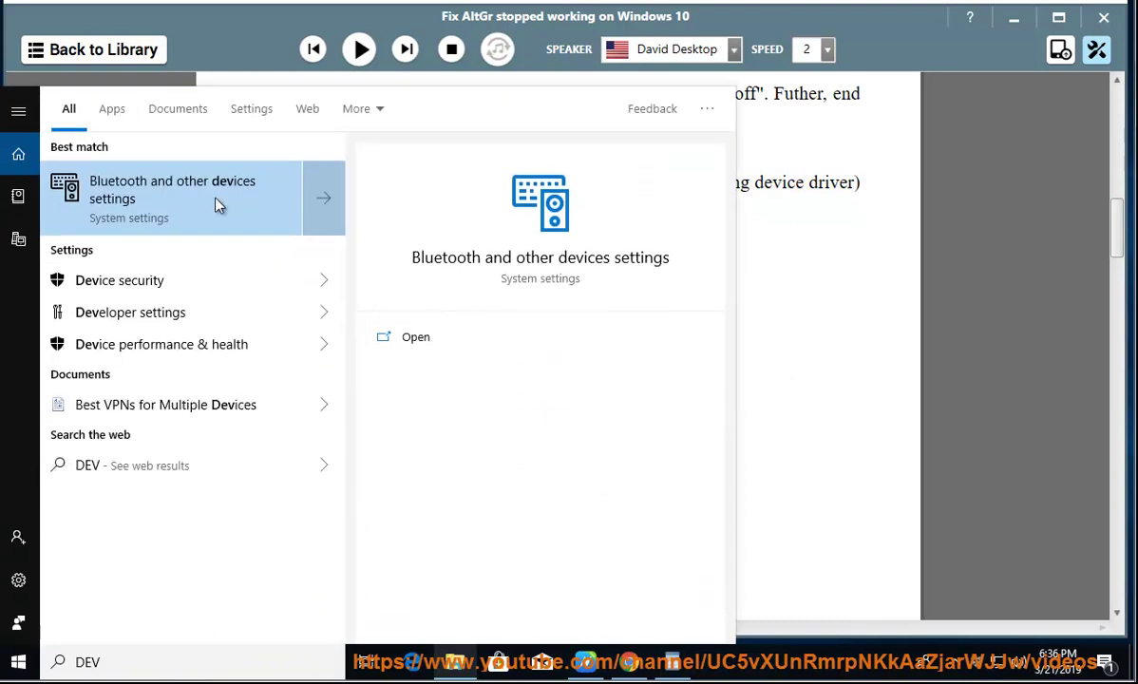
text(ICE)
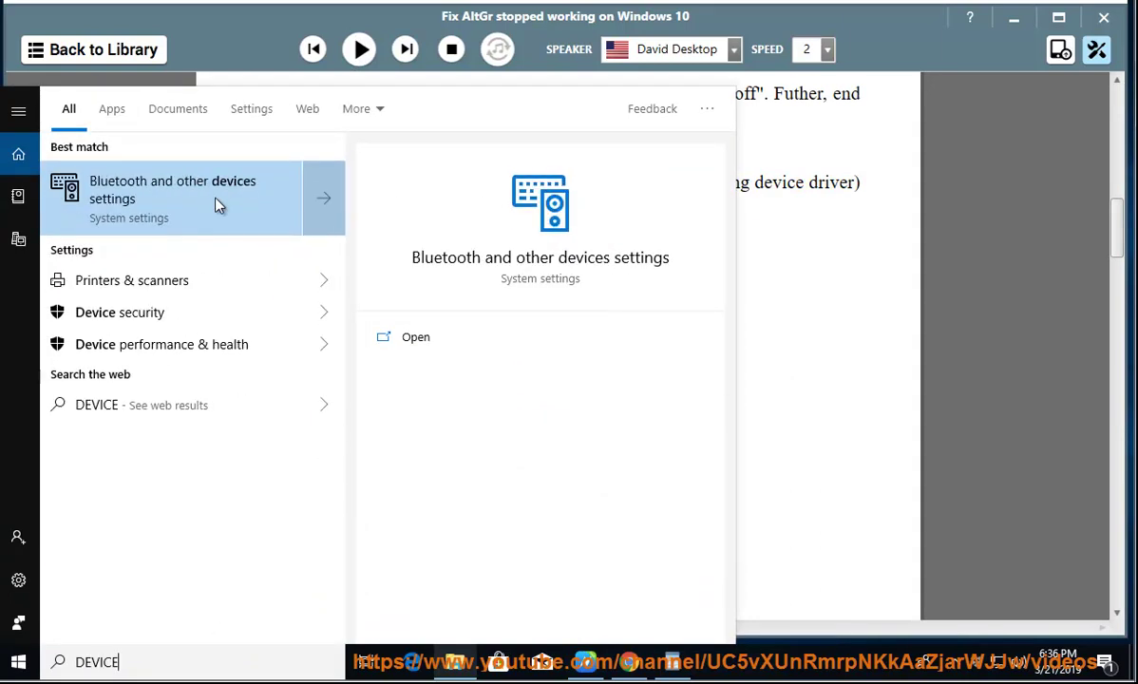
click(188, 267)
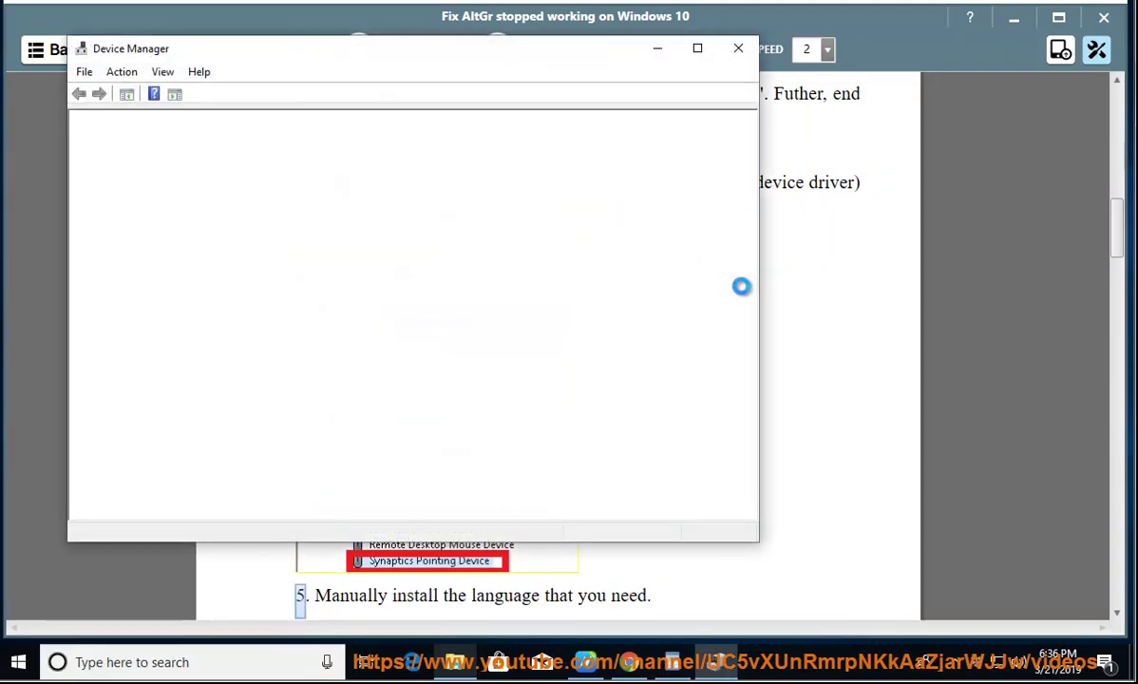
Step: Move Device Manager beside the guide's picture and expand its "Mice and other pointing devices" category
drag(303, 56, 729, 71)
click(532, 325)
click(534, 293)
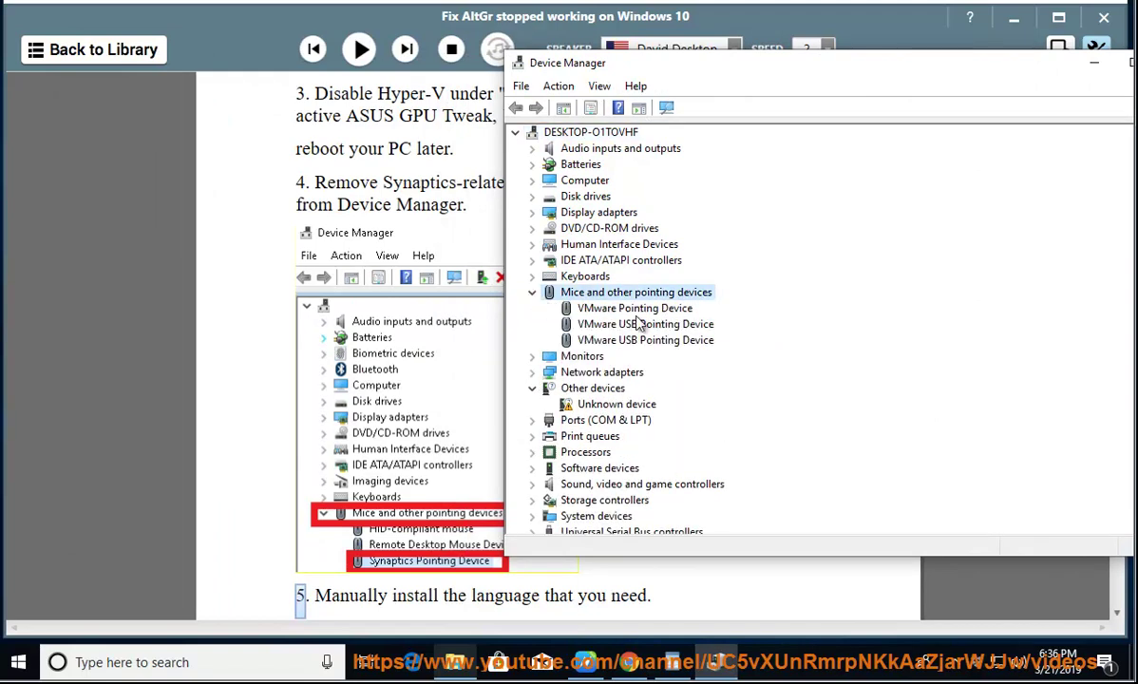
Step: Start uninstalling the last VMware USB Pointing Device, cancel the removal, and close Device Manager
right_click(622, 342)
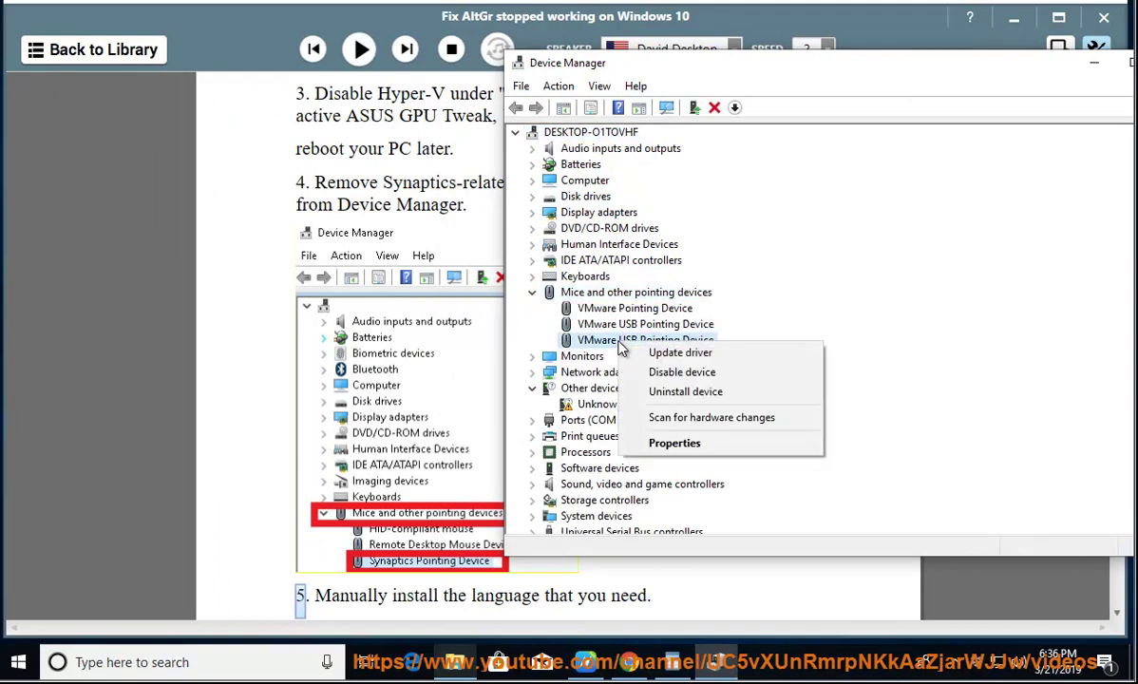
click(655, 391)
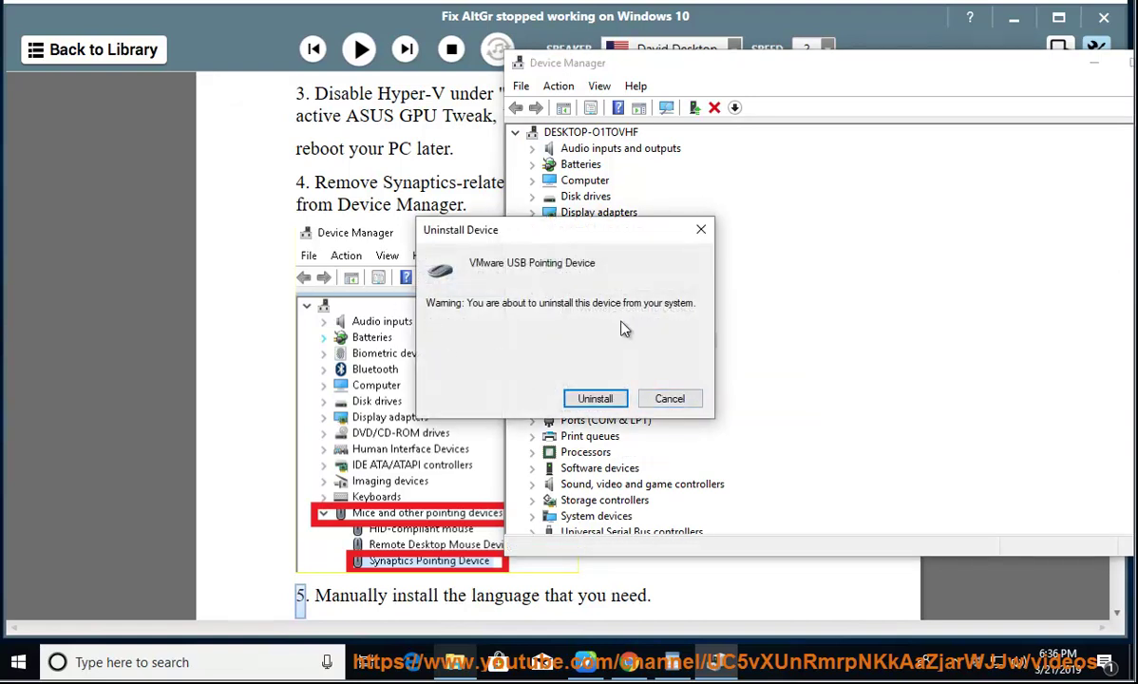
click(669, 399)
drag(1032, 75, 953, 80)
key(alt+F4)
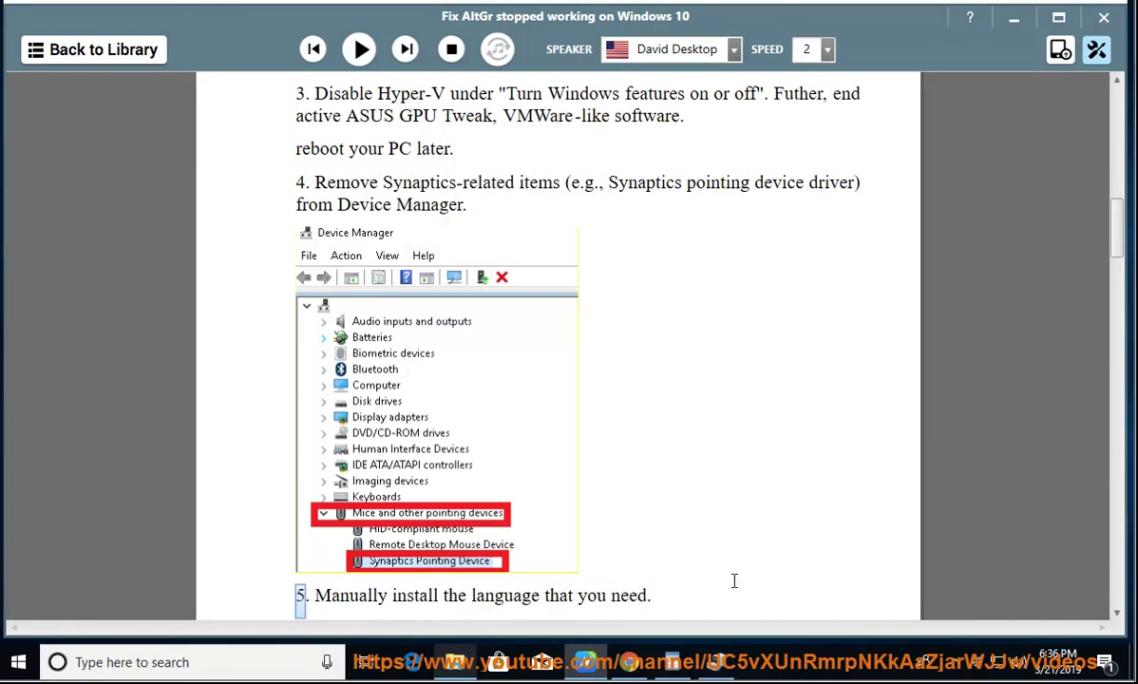
Step: Play the guide through tip 5, pause it, and highlight the word "language" in that tip
click(359, 50)
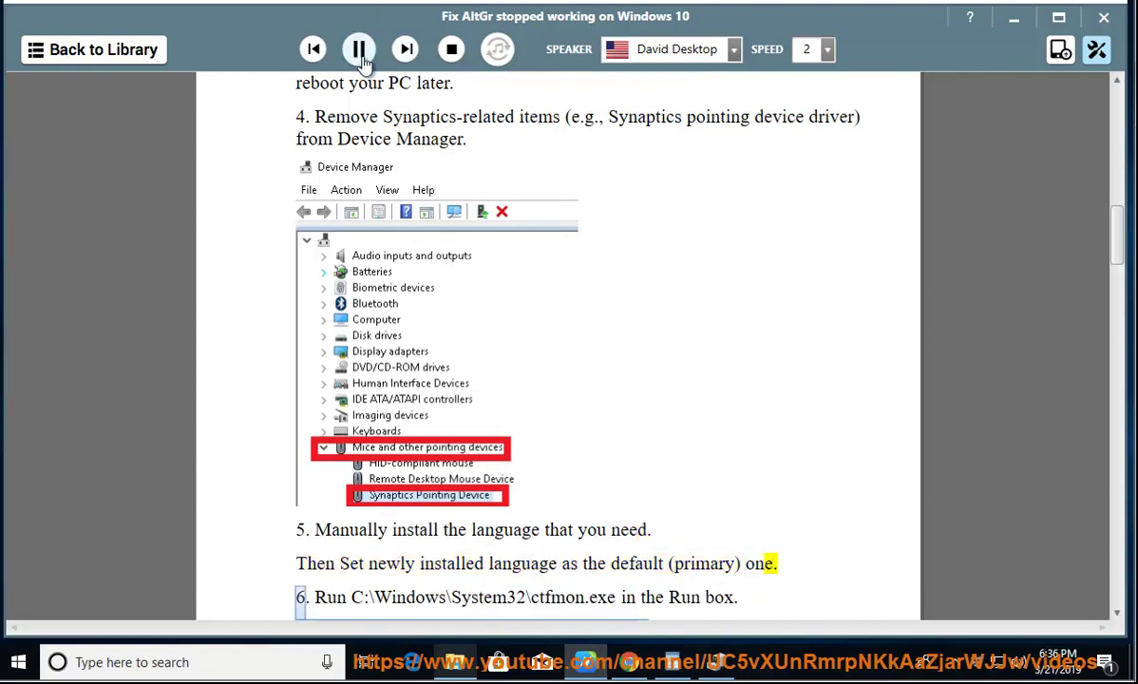
click(358, 49)
double_click(516, 532)
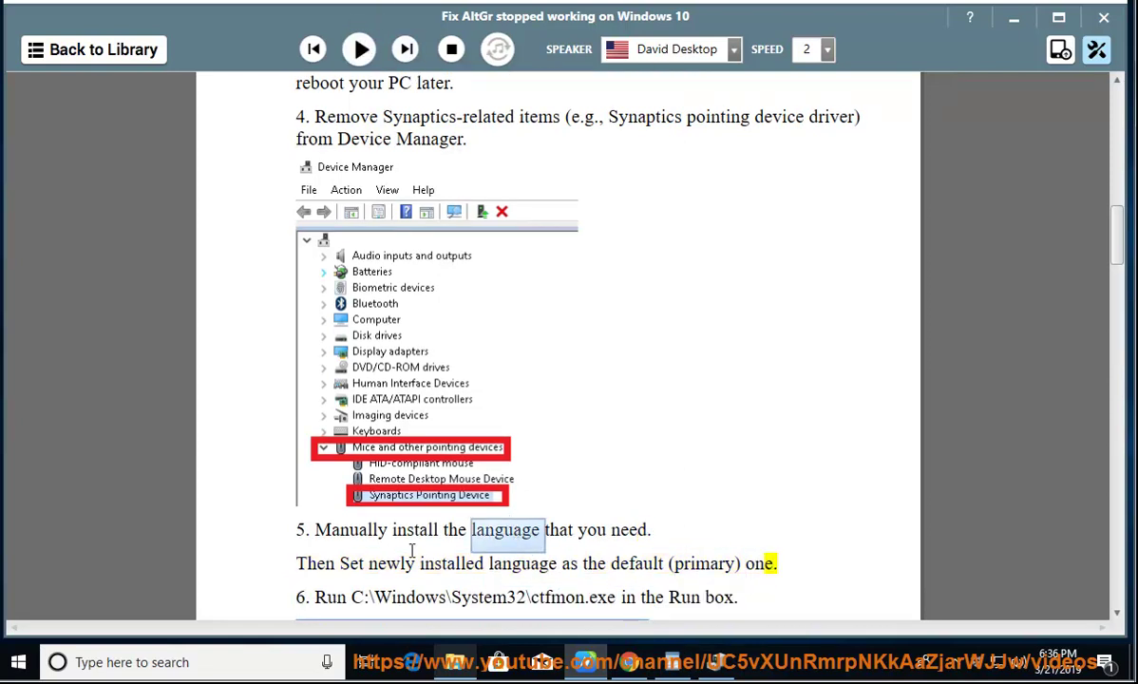
Step: Open Windows Settings, search for LAN, and open the "Add a language to this device" setting
click(18, 662)
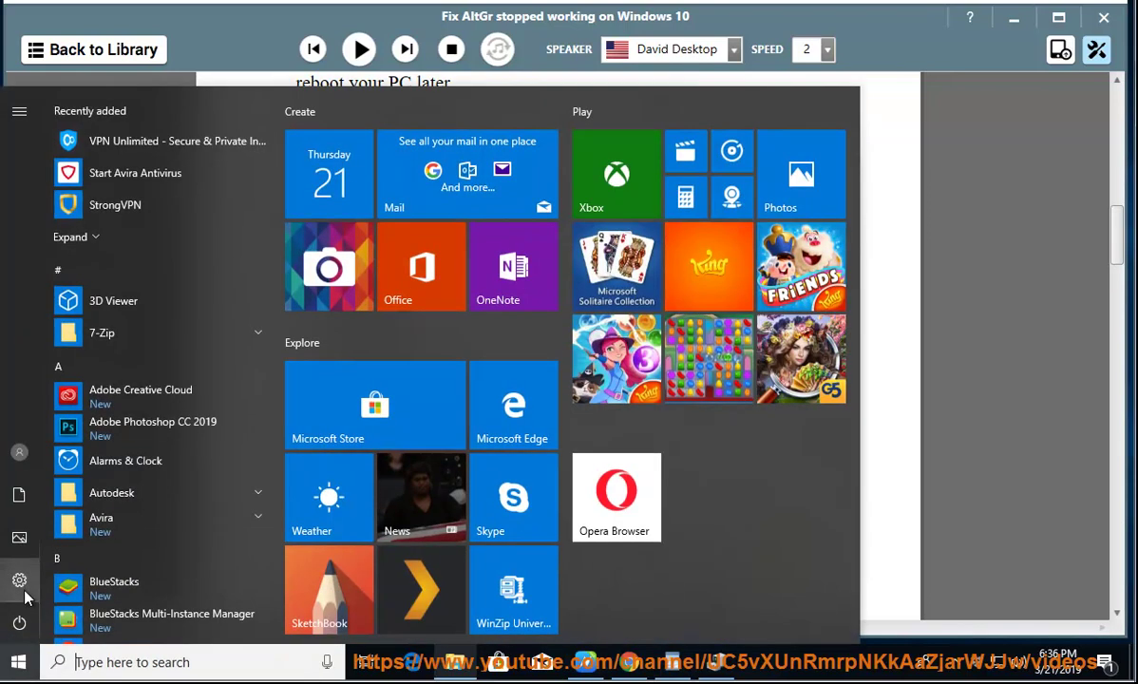
click(23, 587)
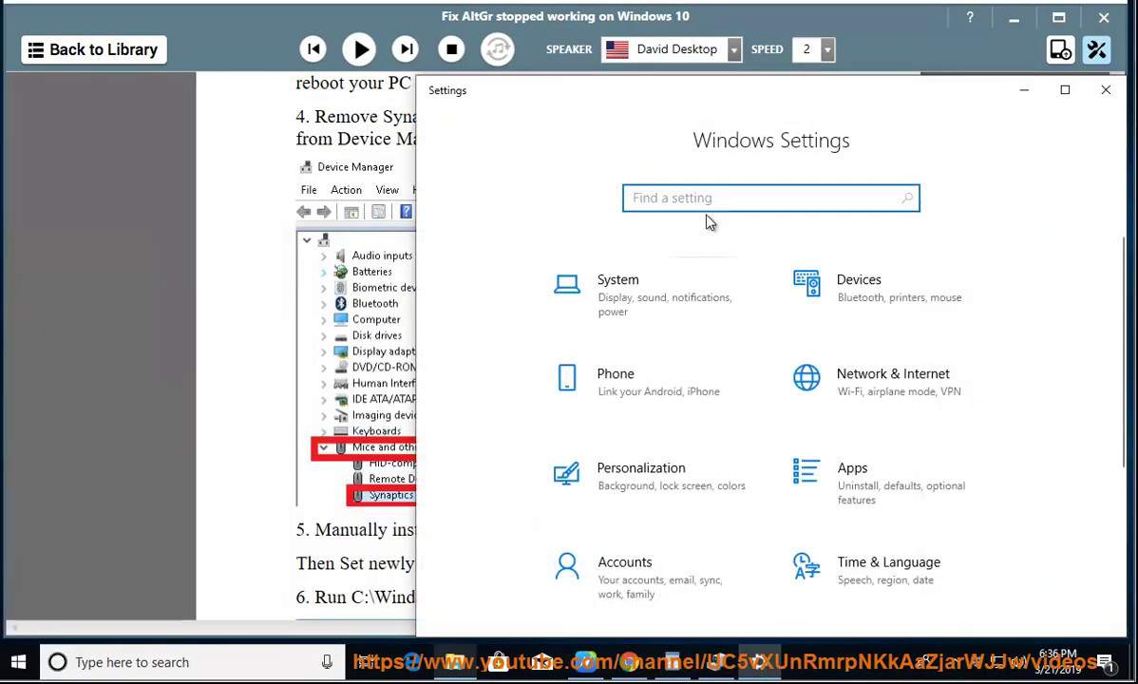
text(LAN)
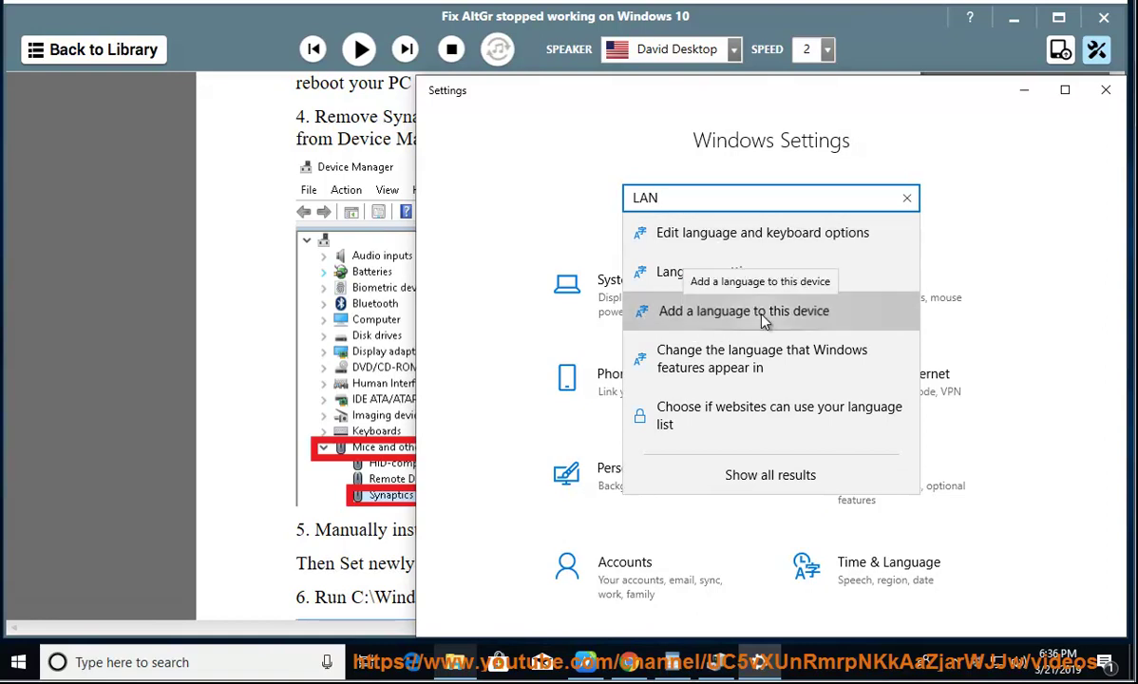
click(712, 319)
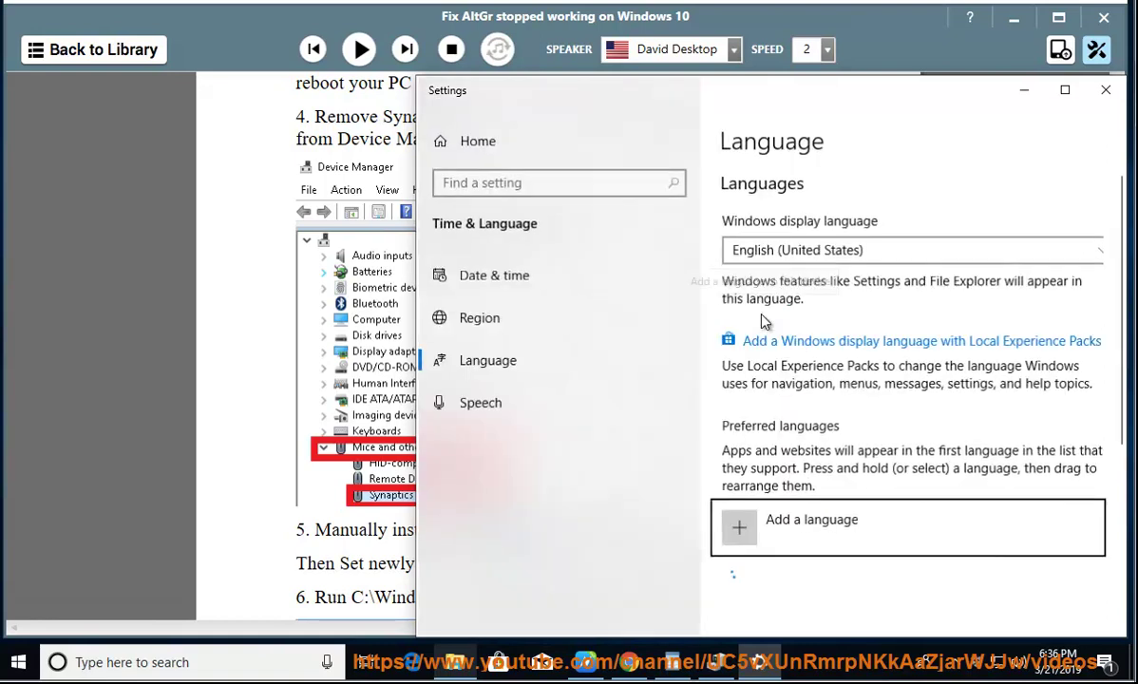
Step: Search the languages to install for "united", select English (United Kingdom), cancel the installation, and close Settings
click(852, 527)
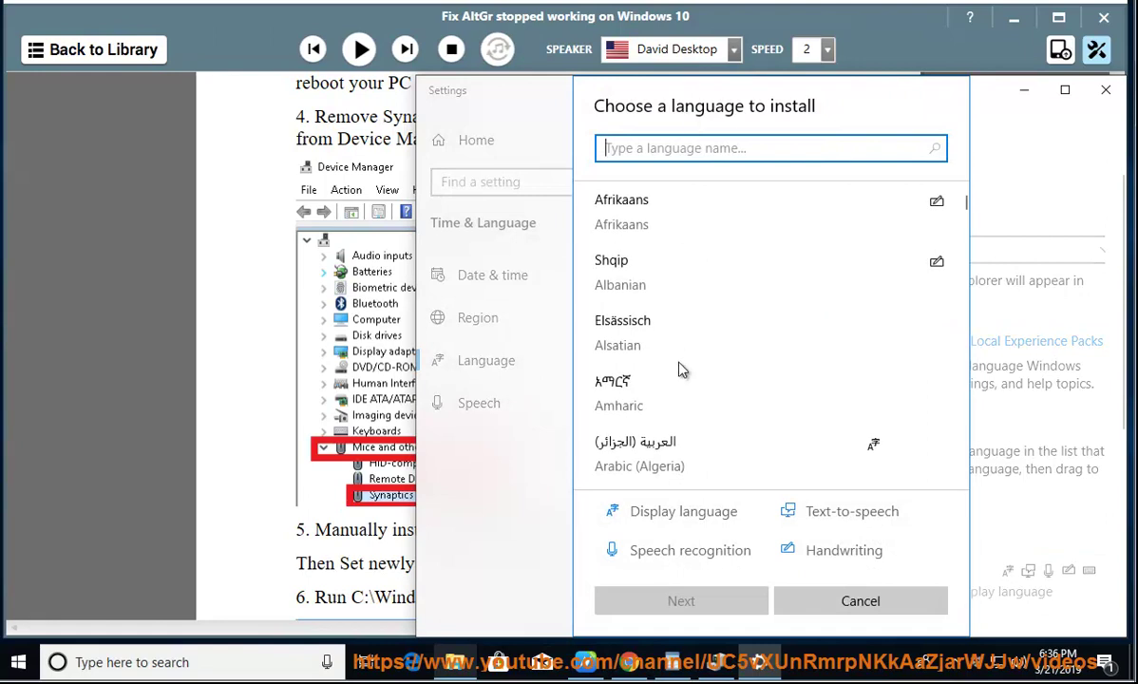
scroll(678, 368, down, 5)
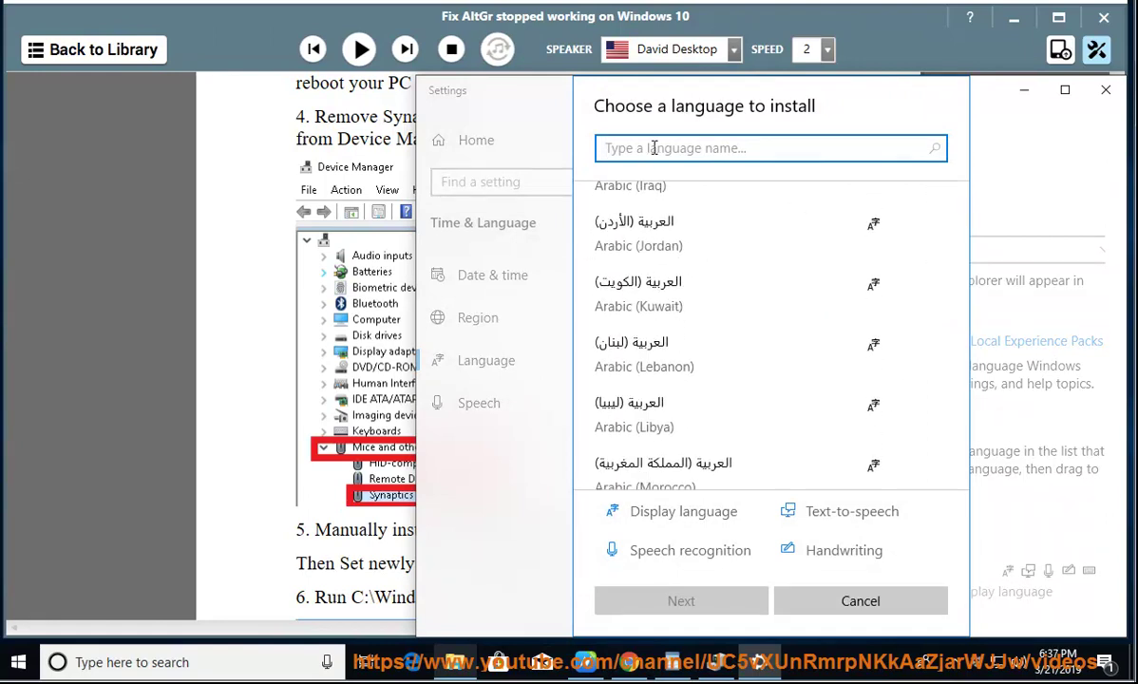
text(uk)
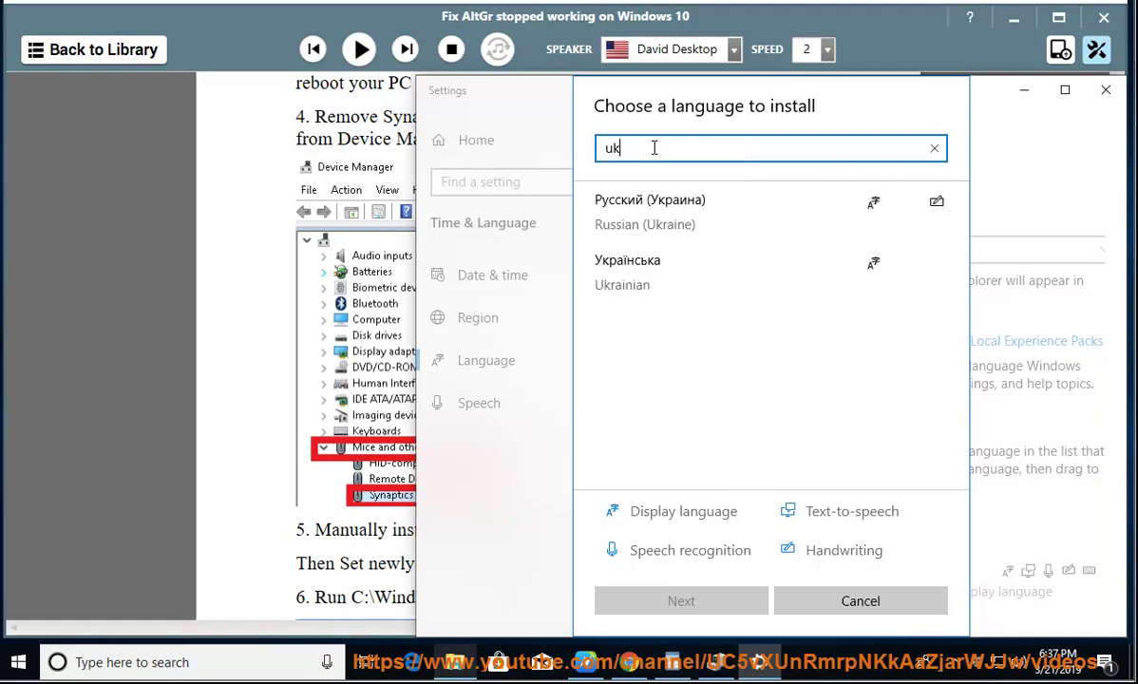
key(BackSpace)
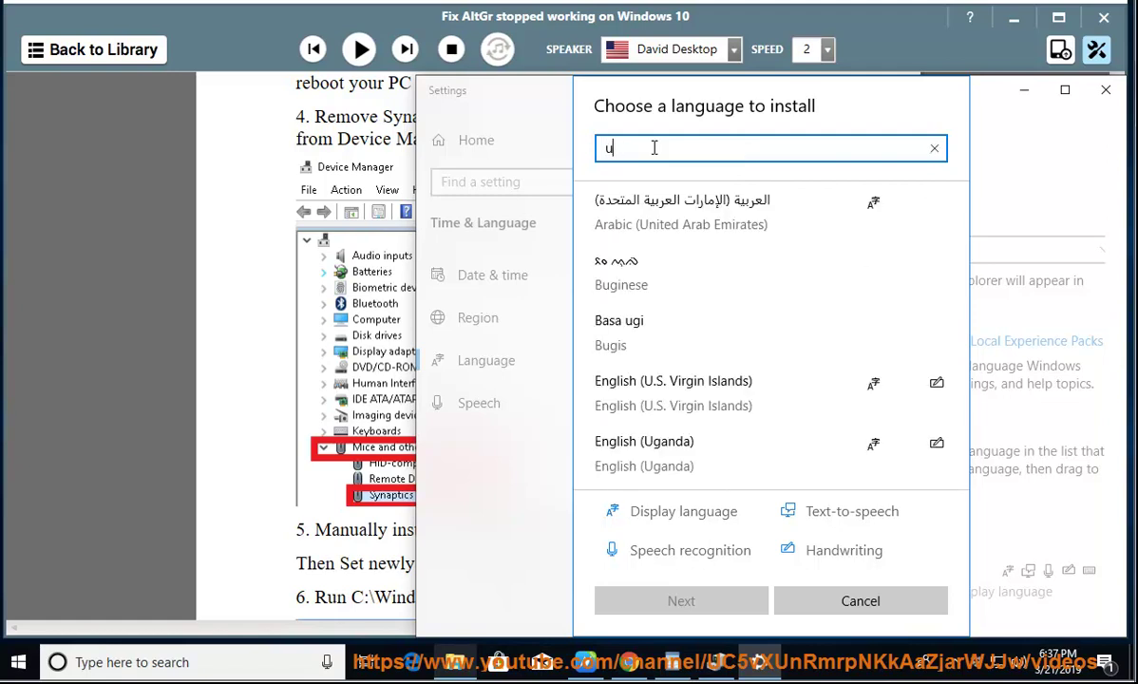
text(nited)
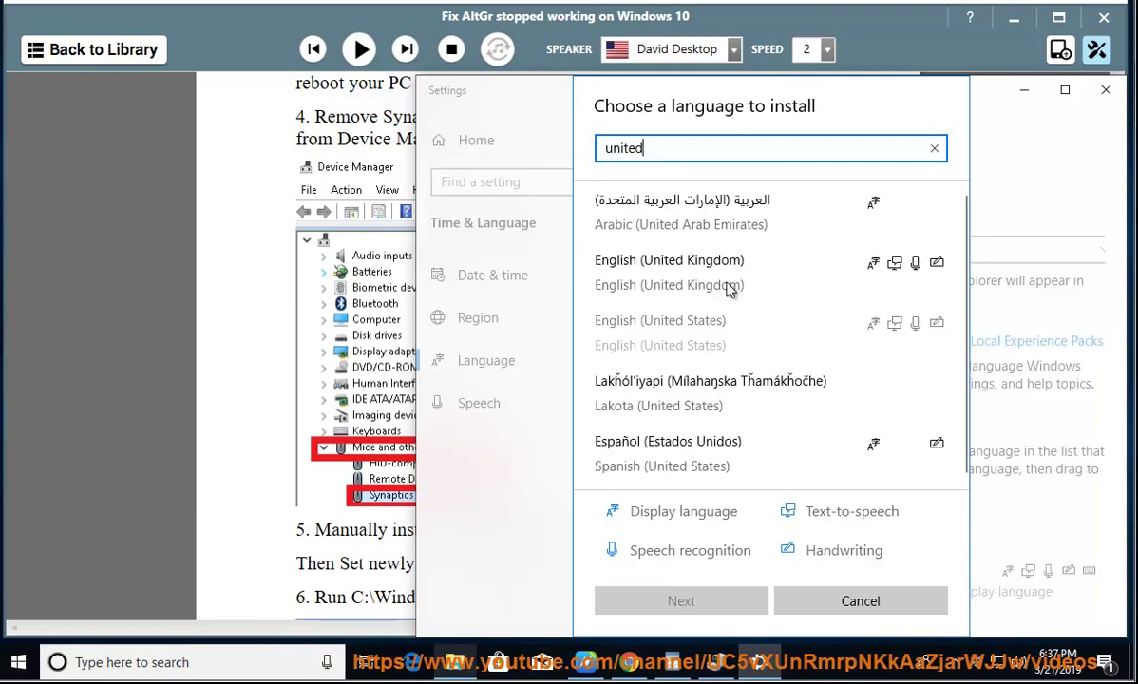
click(728, 288)
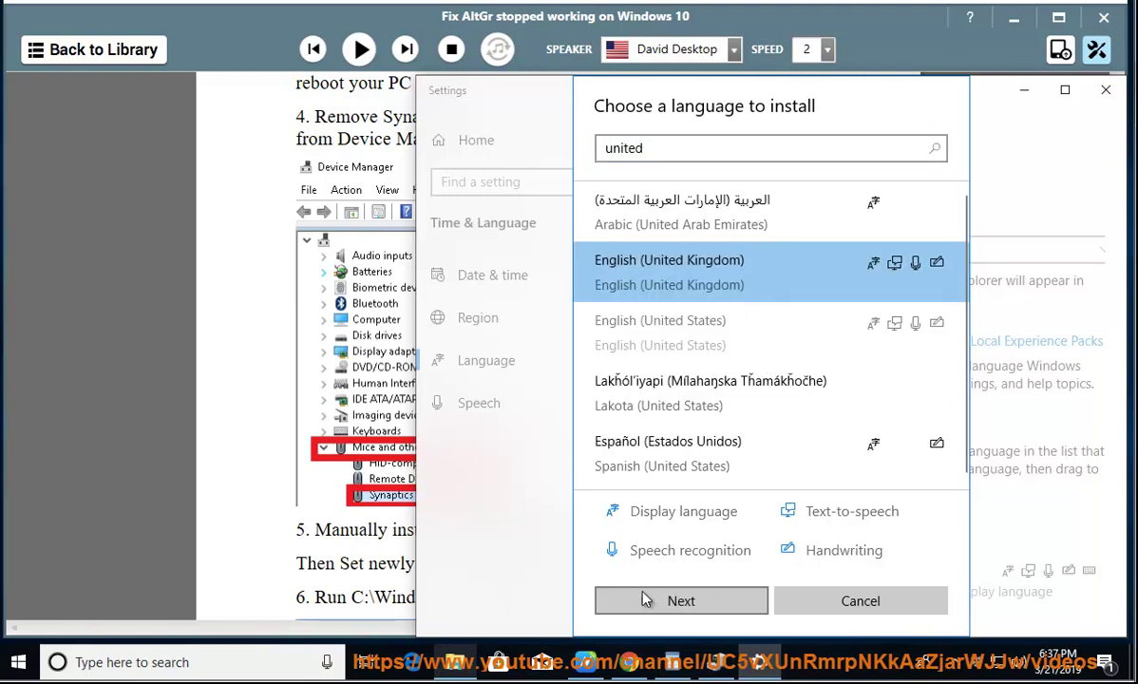
click(861, 601)
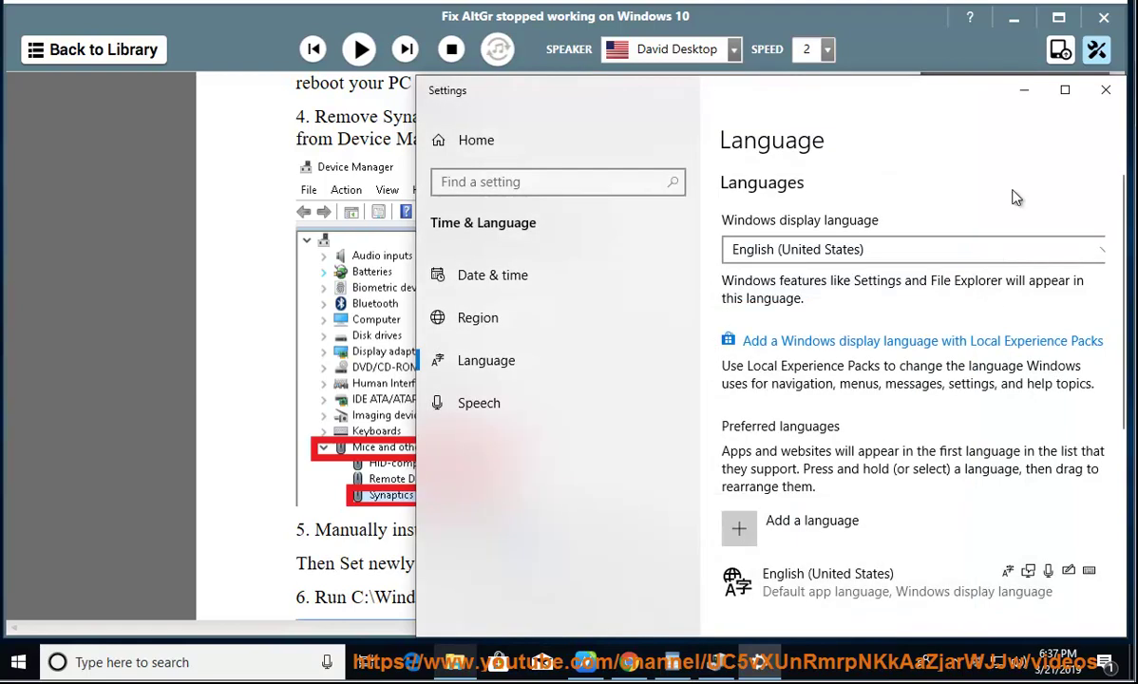
click(1104, 90)
Step: Resume reading the guide through tip 6, and open and dismiss the Run dialog
click(675, 541)
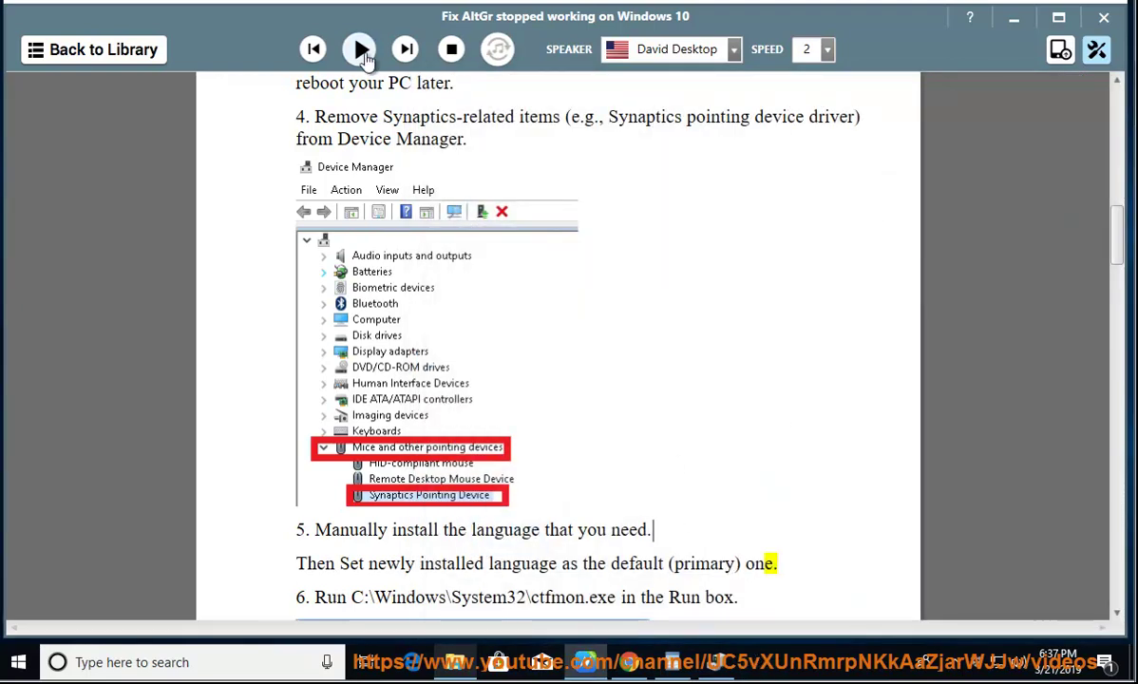
click(359, 48)
scroll(629, 295, down, 3)
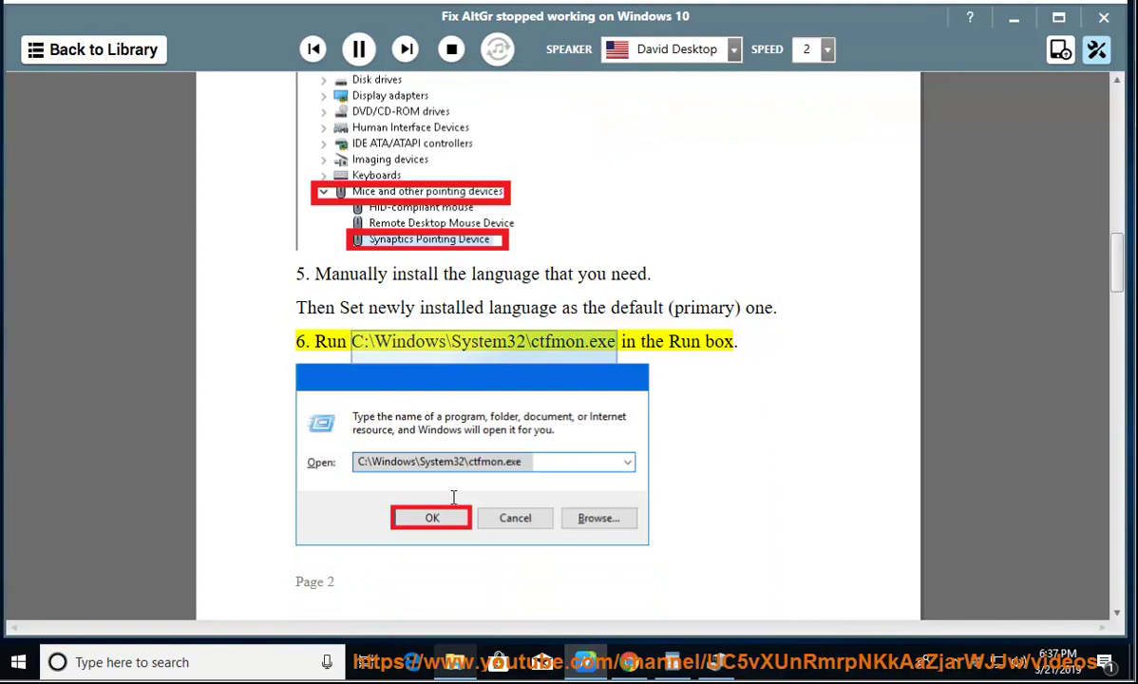
key(super+r)
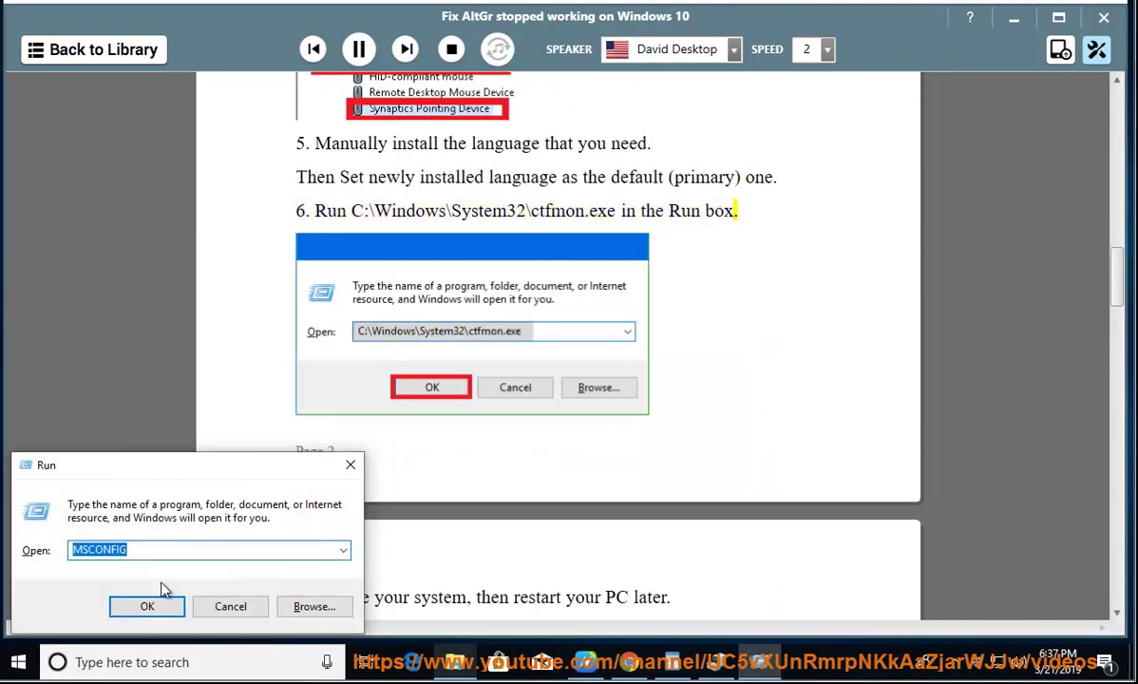
click(230, 606)
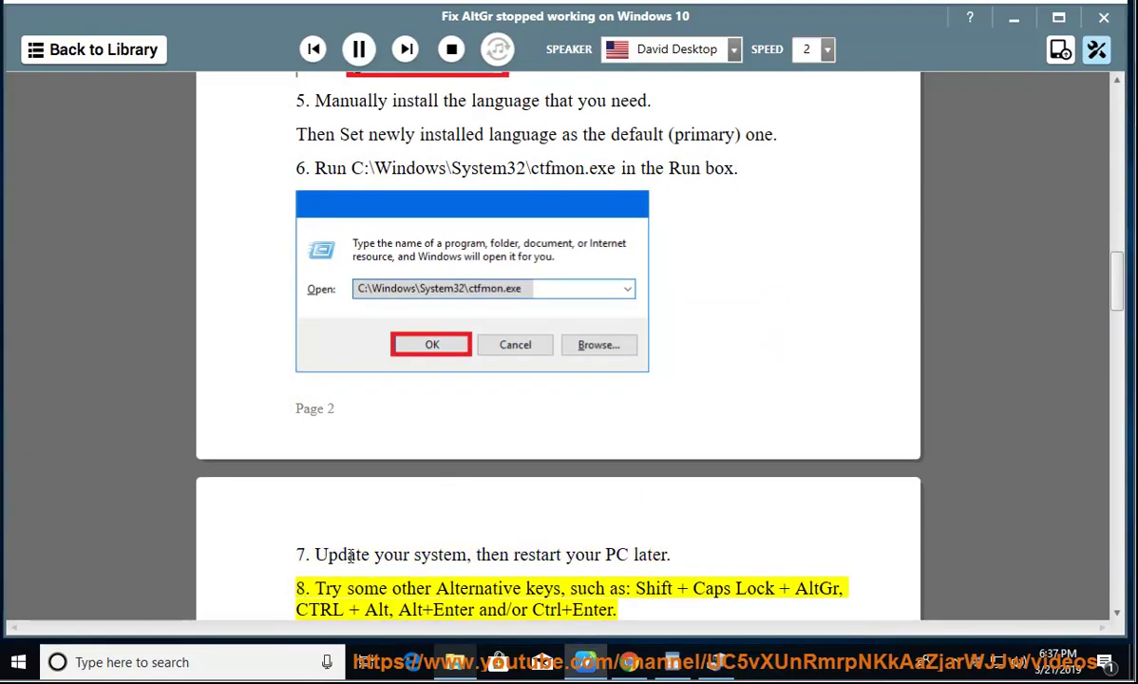
Step: Open Update & Security in Windows Settings, check for Windows updates, and minimize Settings
click(18, 662)
click(19, 581)
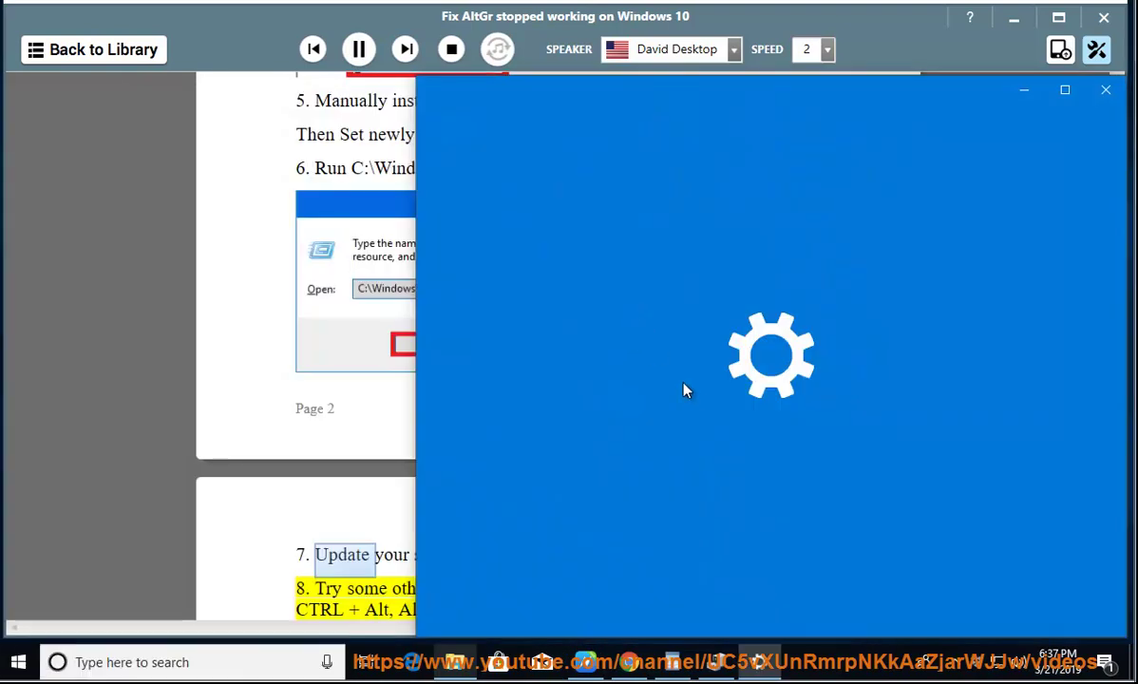
scroll(702, 455, down, 1)
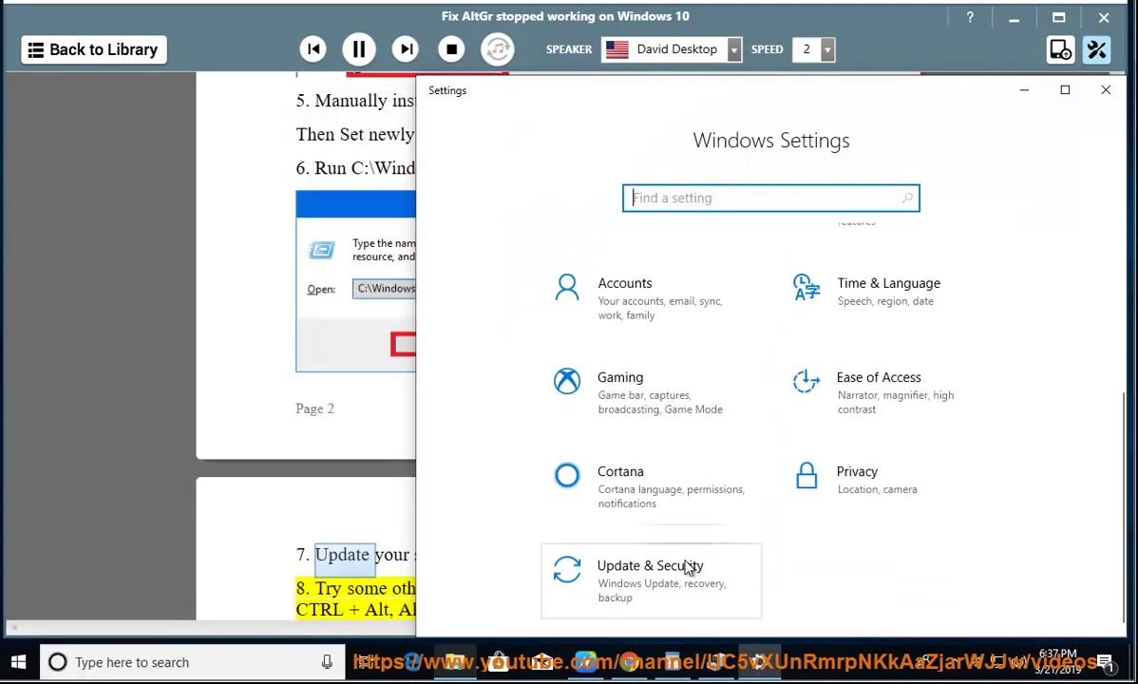
click(636, 573)
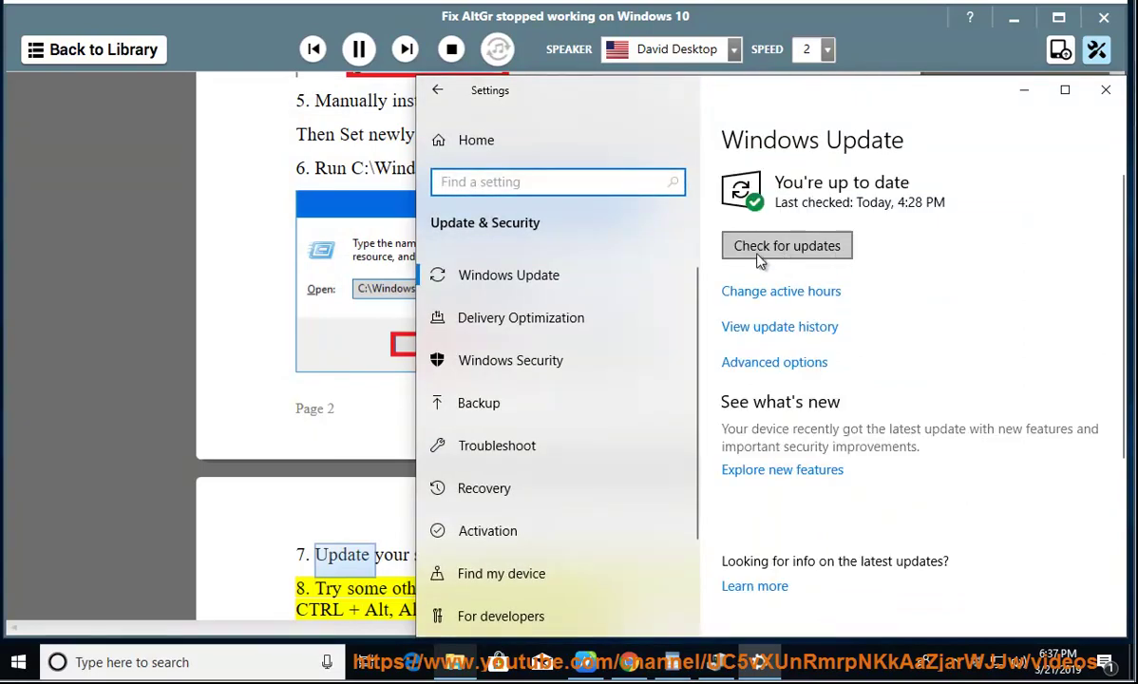
click(777, 249)
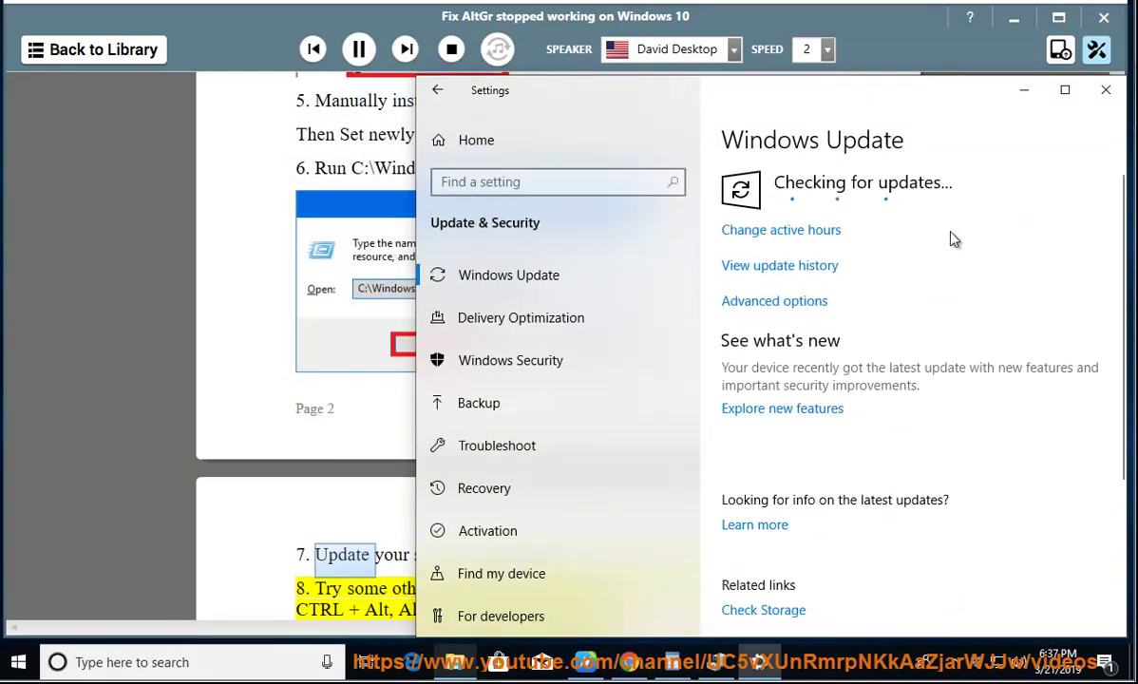
click(1024, 90)
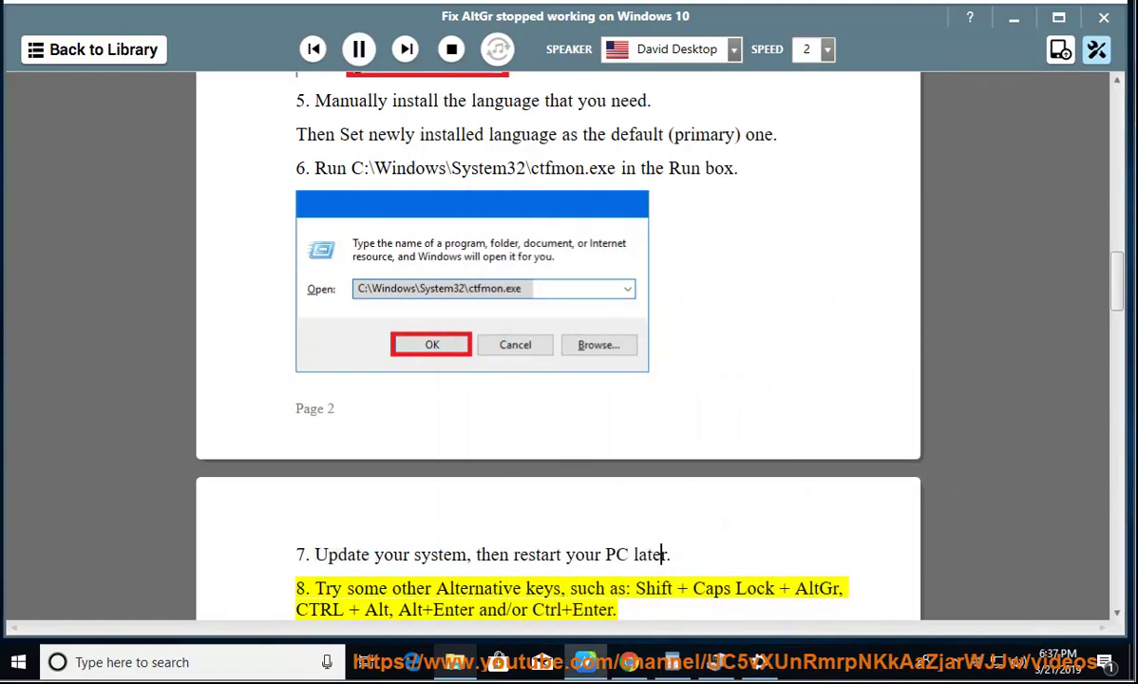
Step: Pause the guide at tip 9 and open the Troubleshoot settings by searching Settings for "tr"
scroll(759, 485, down, 1)
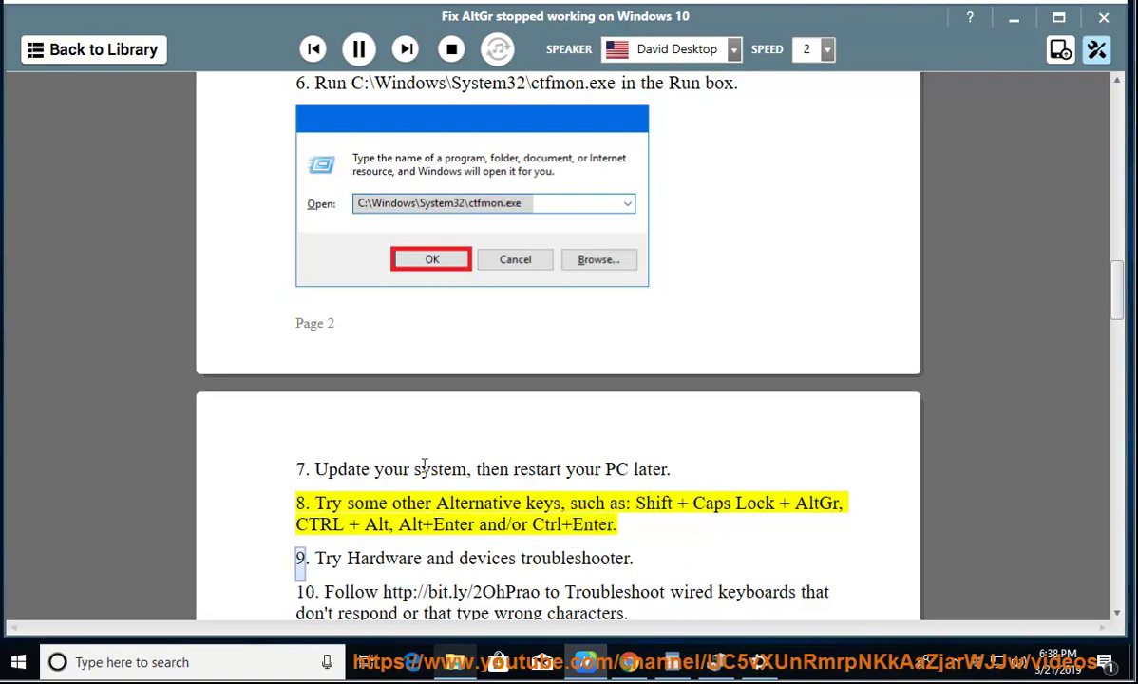
click(358, 52)
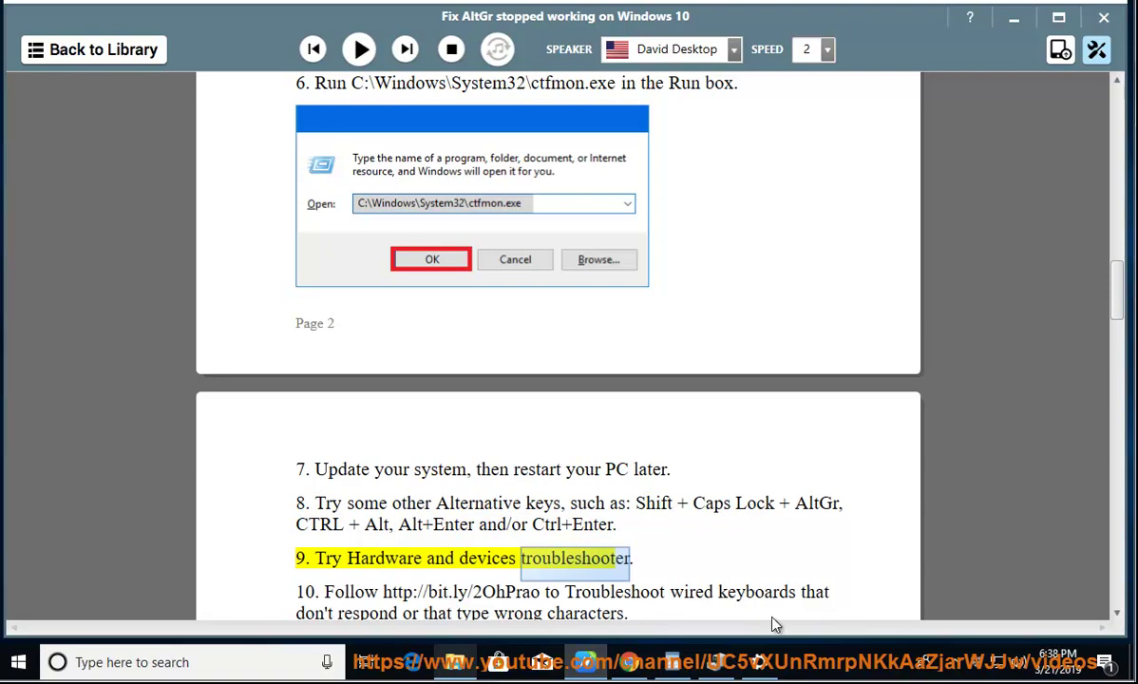
click(760, 662)
click(570, 183)
text(tr)
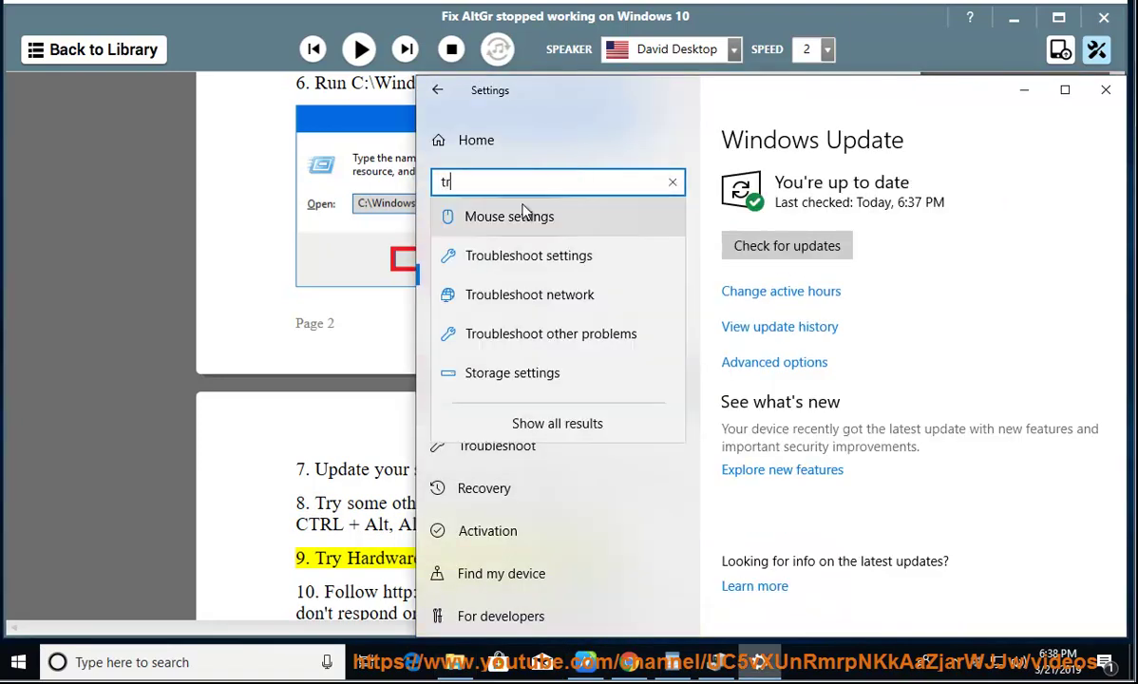
click(580, 265)
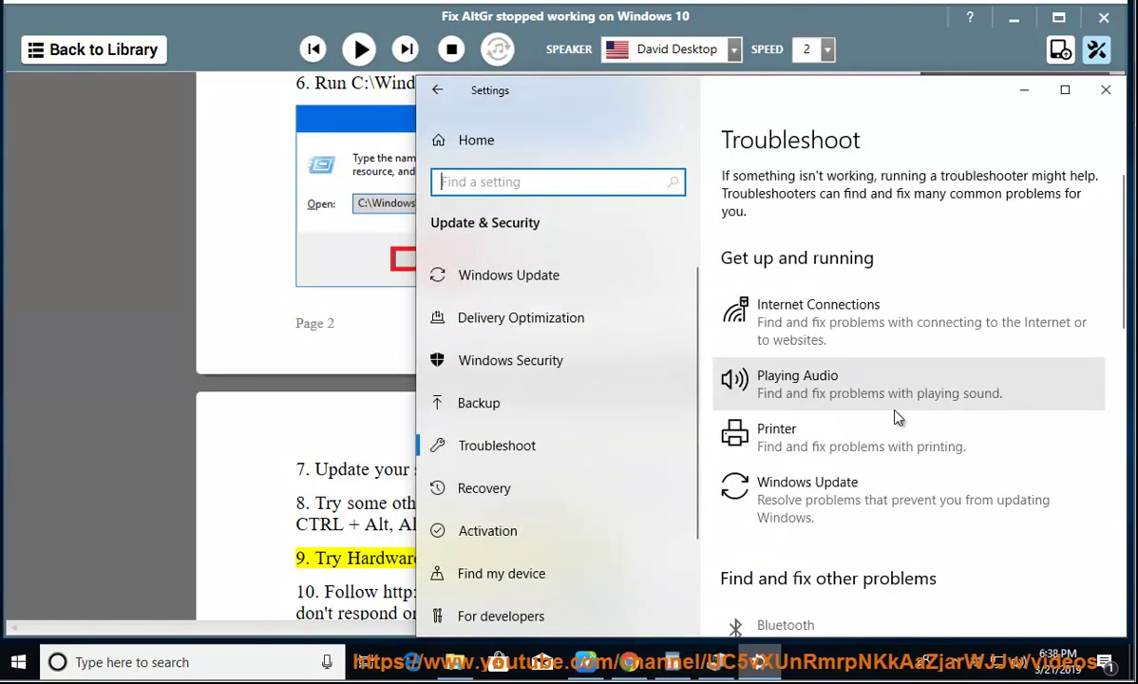
Step: Look through the Troubleshoot page for a hardware and devices troubleshooter
scroll(876, 475, down, 3)
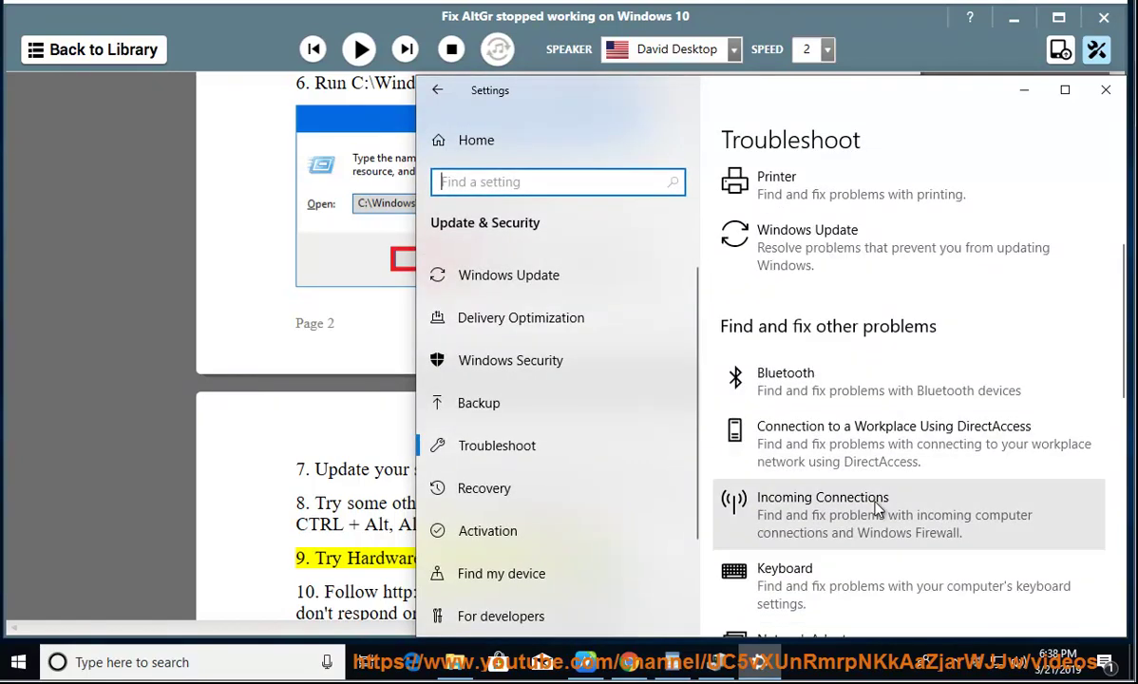
scroll(876, 508, down, 6)
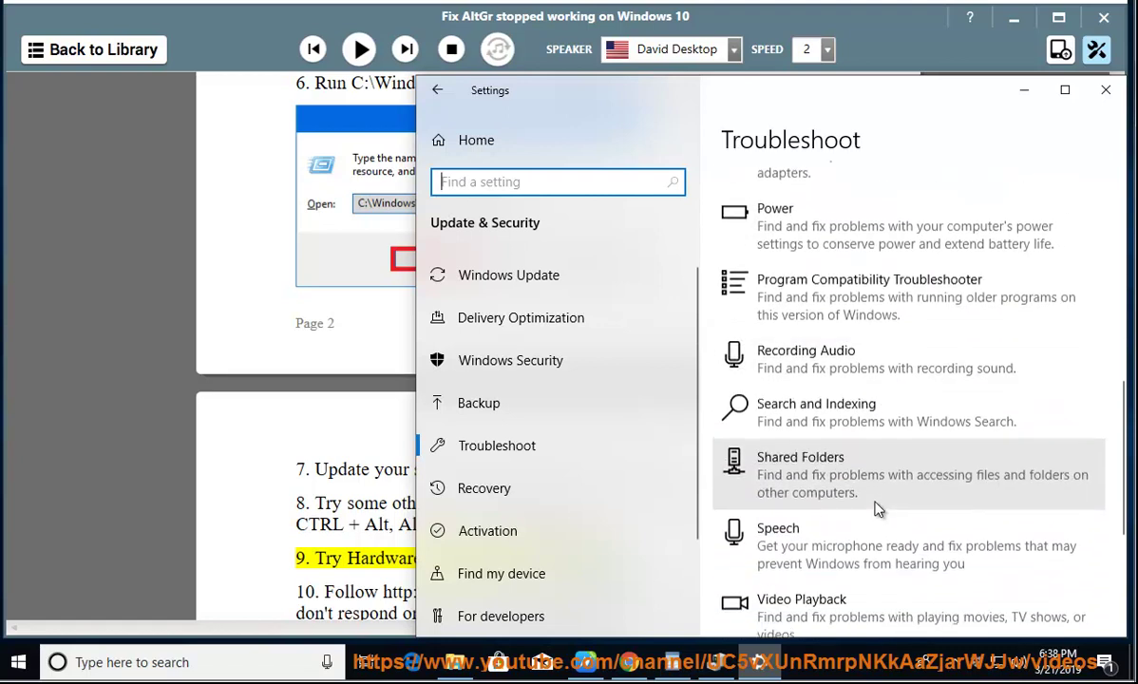
scroll(876, 508, down, 3)
scroll(873, 508, up, 2)
scroll(867, 509, up, 1)
scroll(863, 506, up, 3)
scroll(843, 487, up, 6)
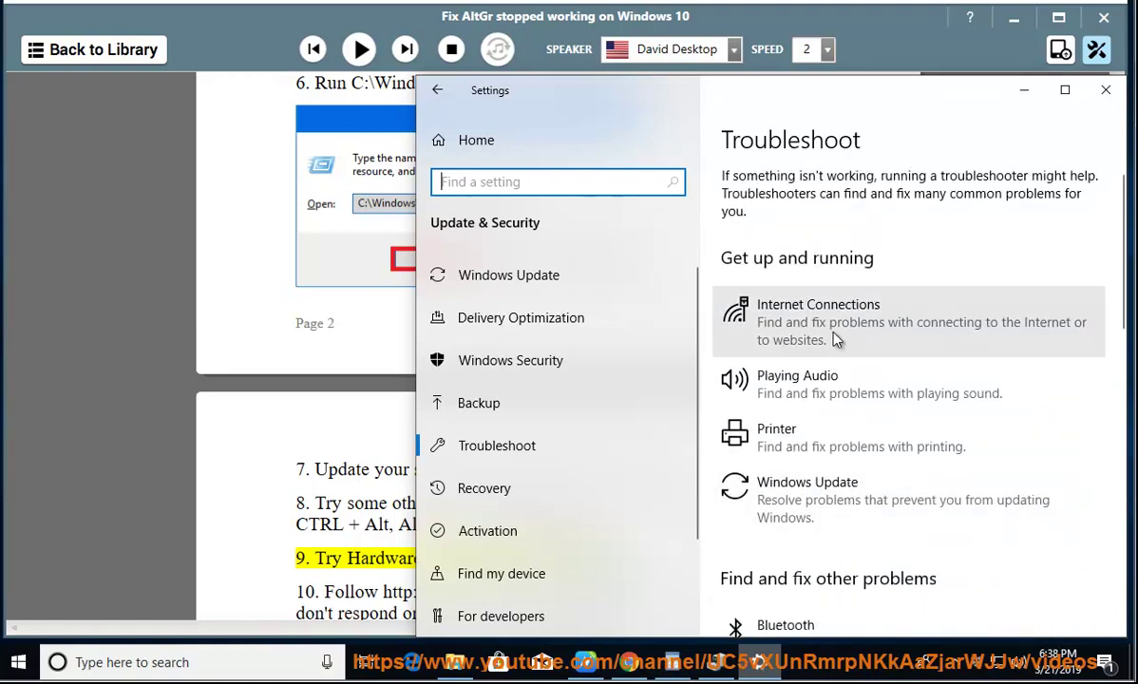
Step: Open Control Panel, search it for "TR", and show all Troubleshooting categories
click(139, 664)
text(con)
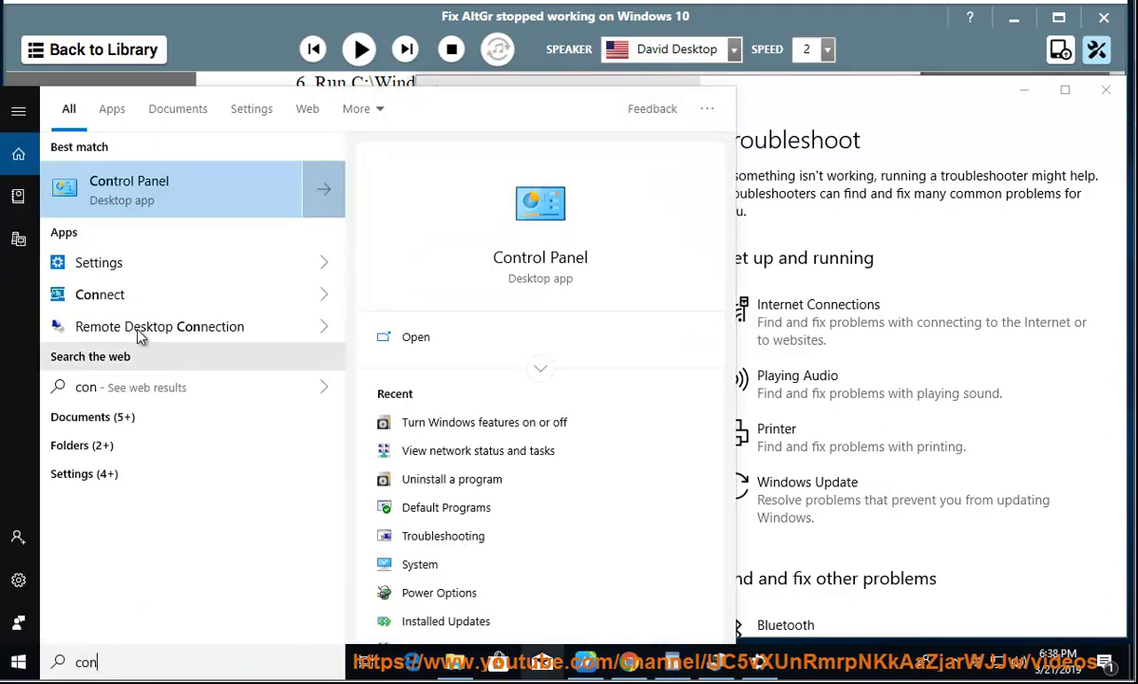
click(157, 205)
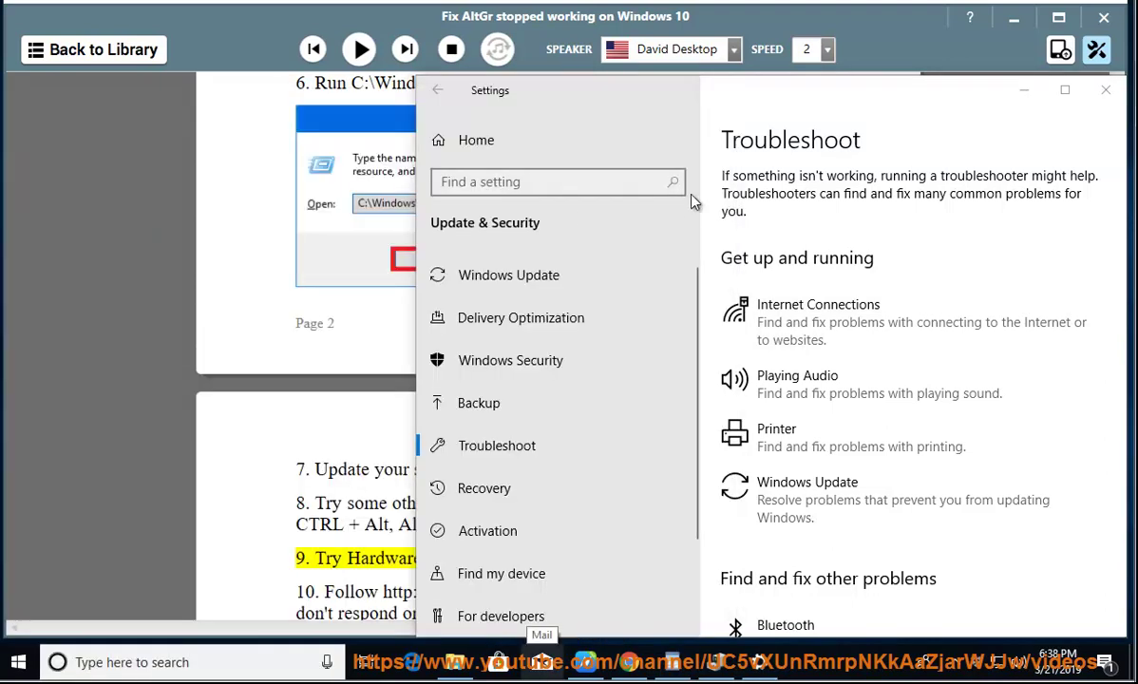
click(915, 163)
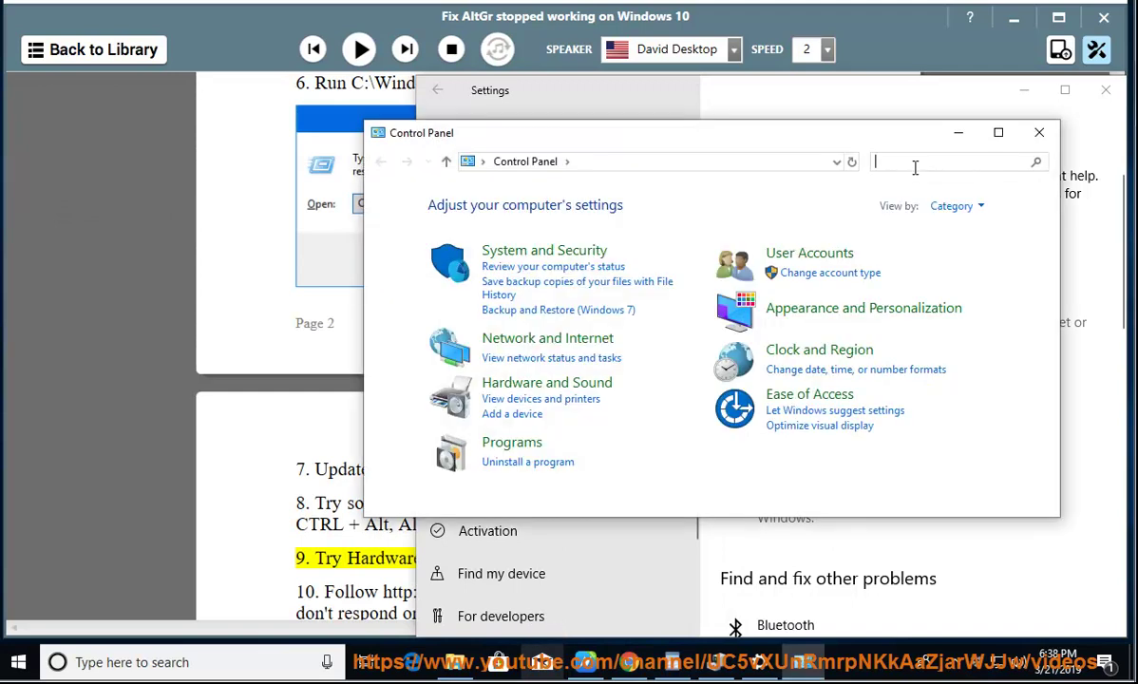
text(TR)
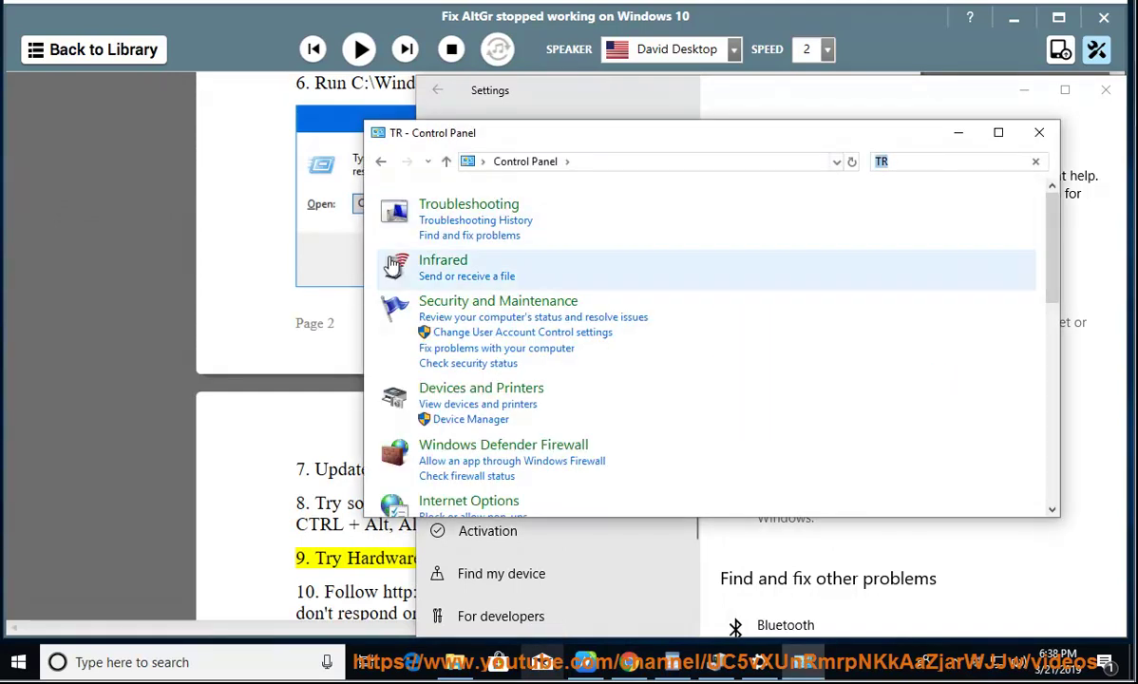
click(446, 206)
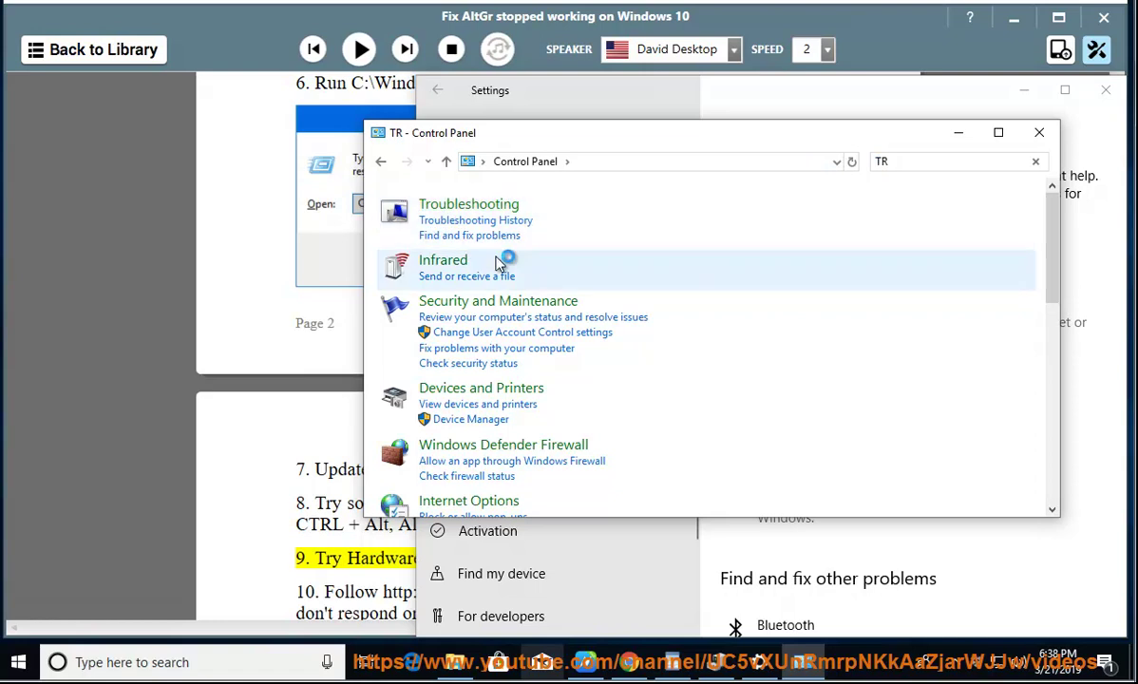
click(405, 231)
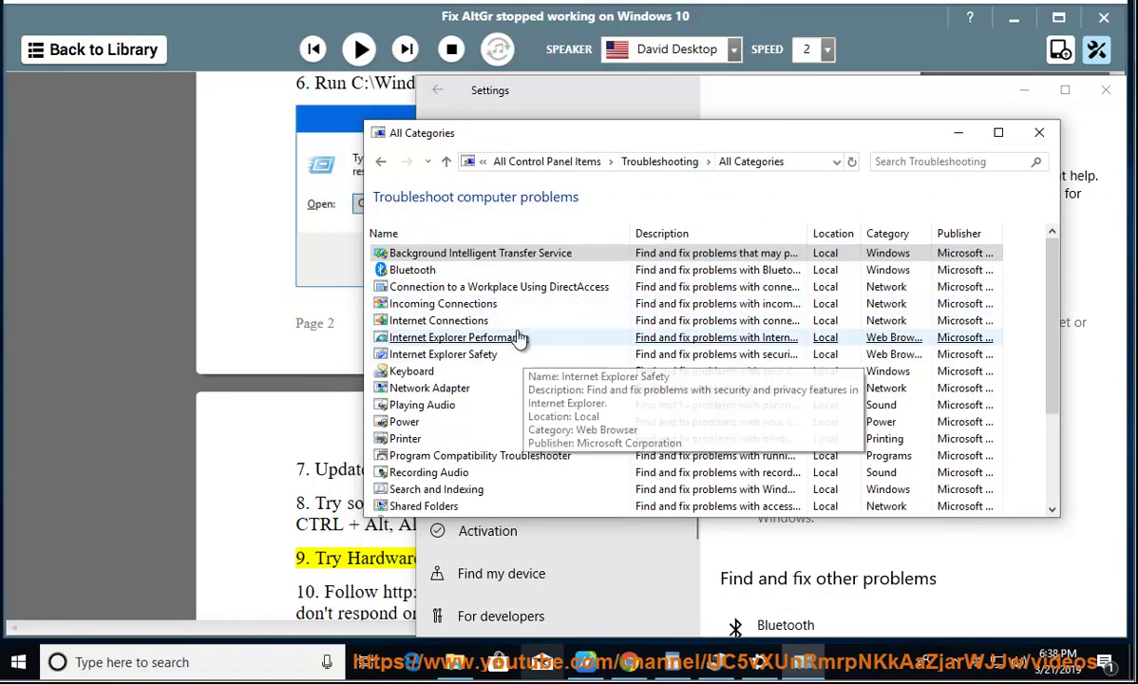
Step: Look through the All Categories list for troubleshooters relevant to the keyboard or hardware
scroll(480, 466, down, 2)
scroll(483, 480, down, 1)
scroll(482, 446, up, 4)
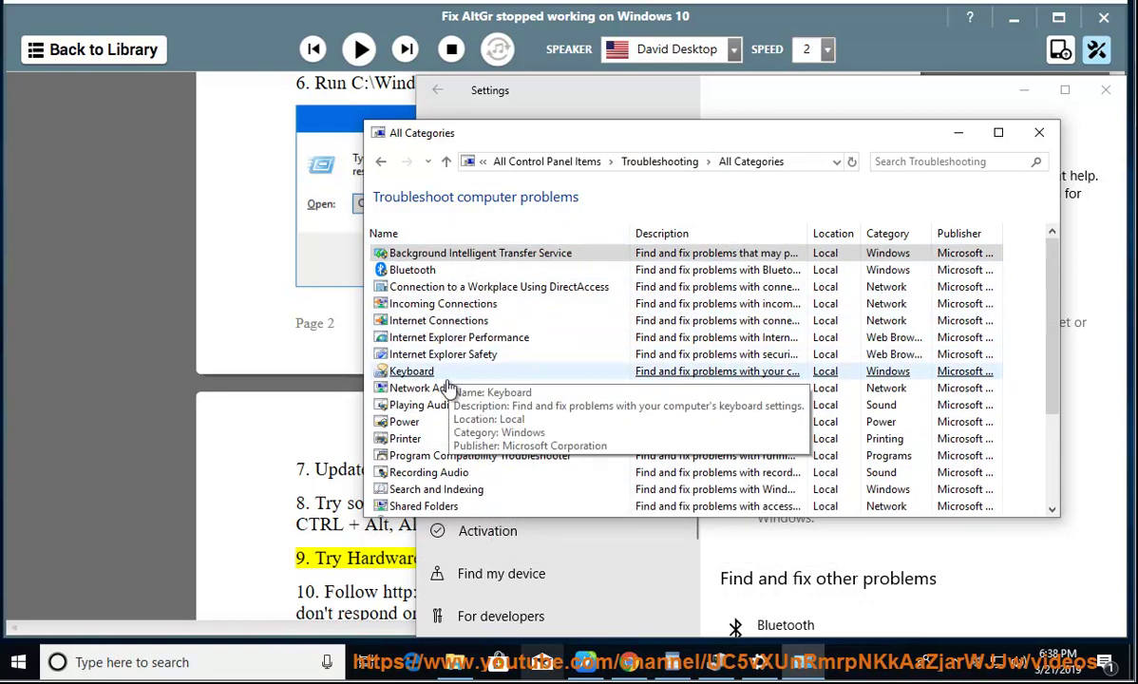
scroll(457, 470, down, 1)
scroll(475, 475, down, 2)
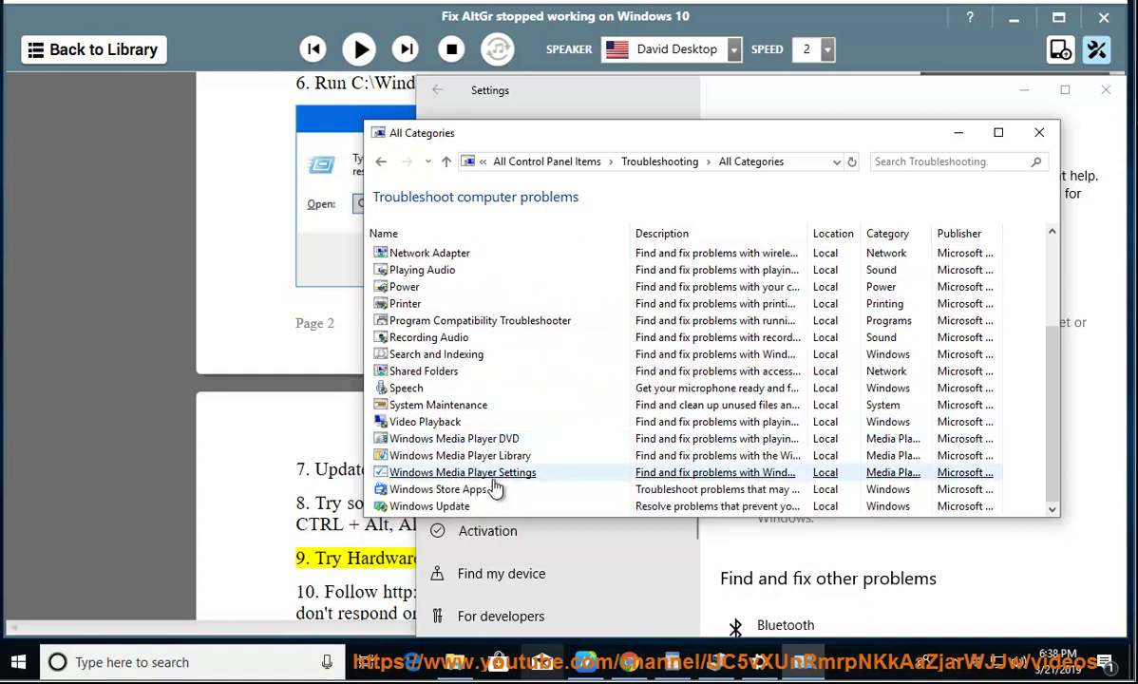
scroll(495, 478, up, 3)
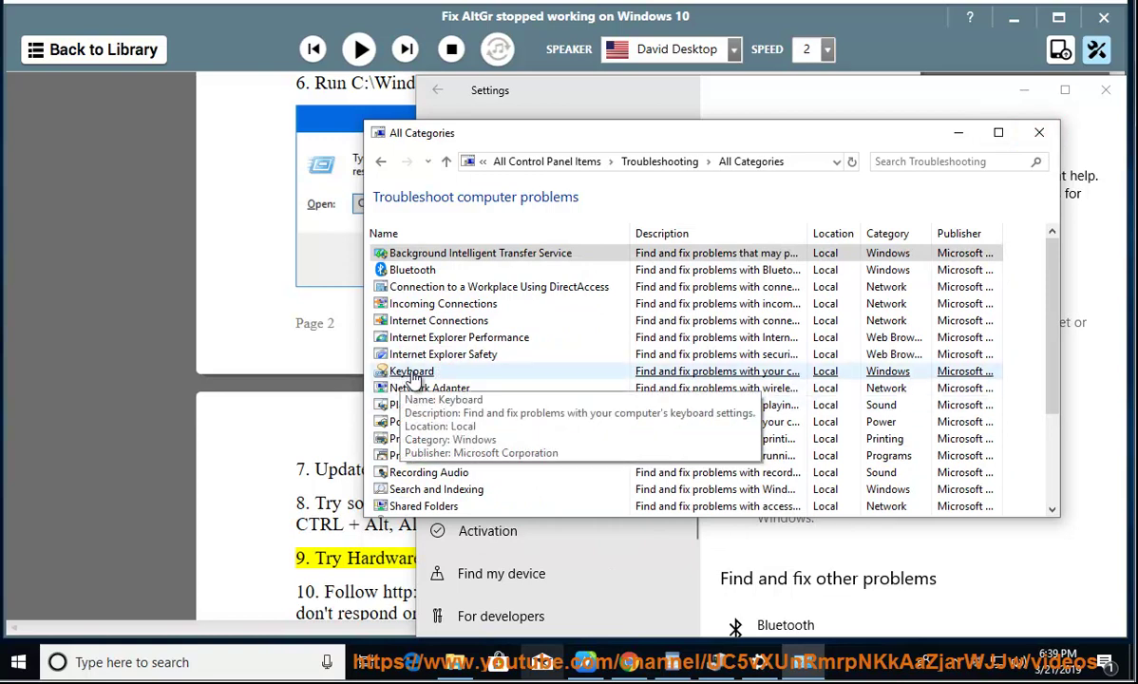
Step: Minimize the Control Panel and Settings windows and resume reading the guide through tip 11
click(958, 132)
click(1024, 89)
click(631, 511)
click(359, 48)
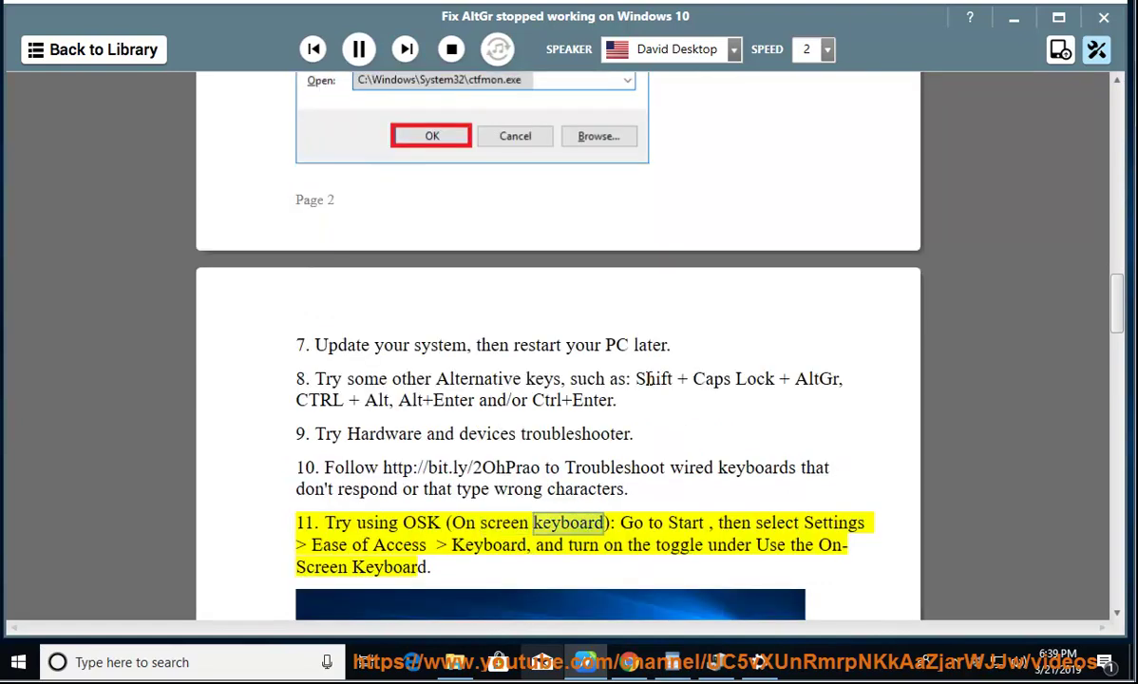
Step: Search Settings for "KEYBOARD" and open the Typing settings page
click(766, 668)
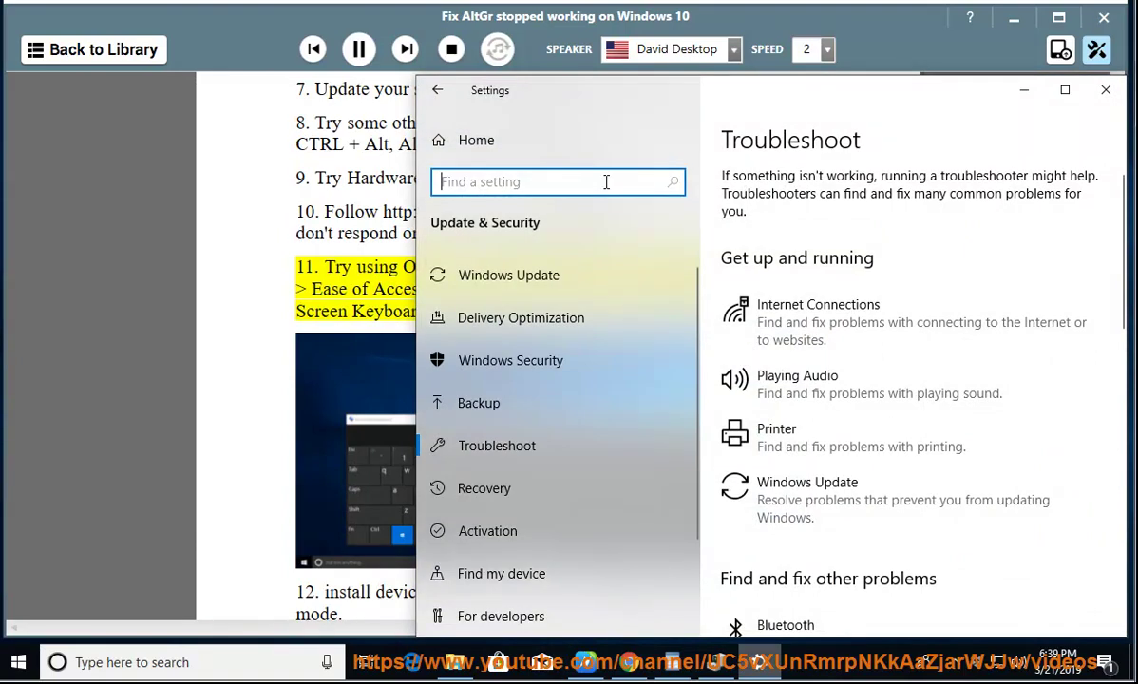
text(KEY)
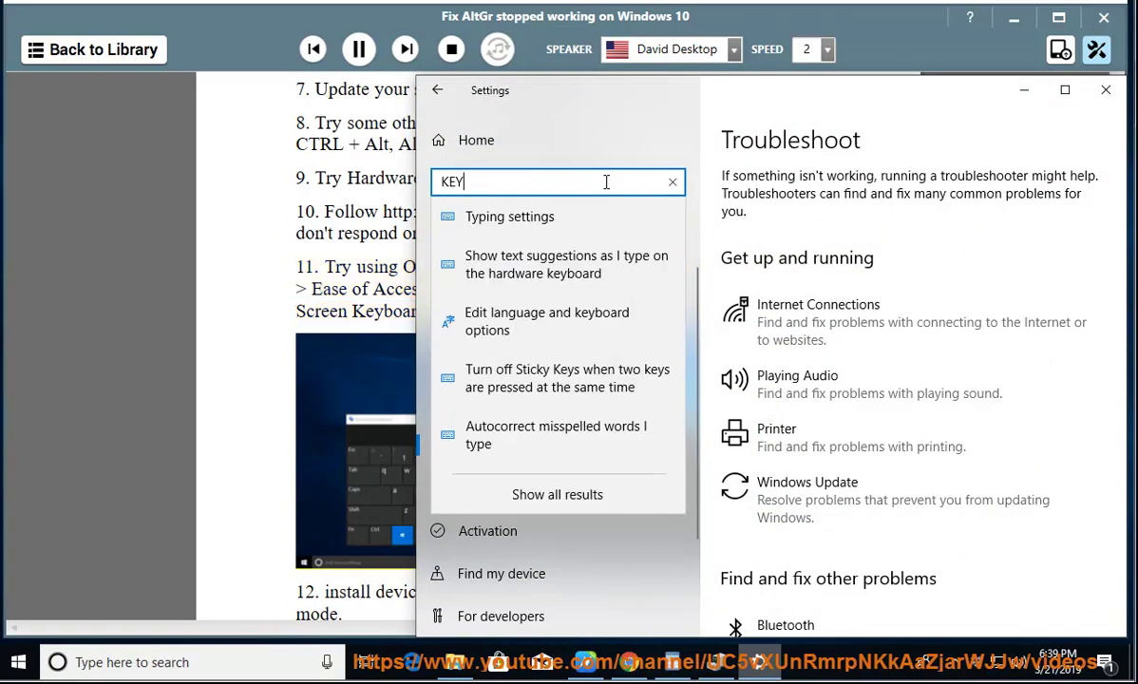
text(BOAR)
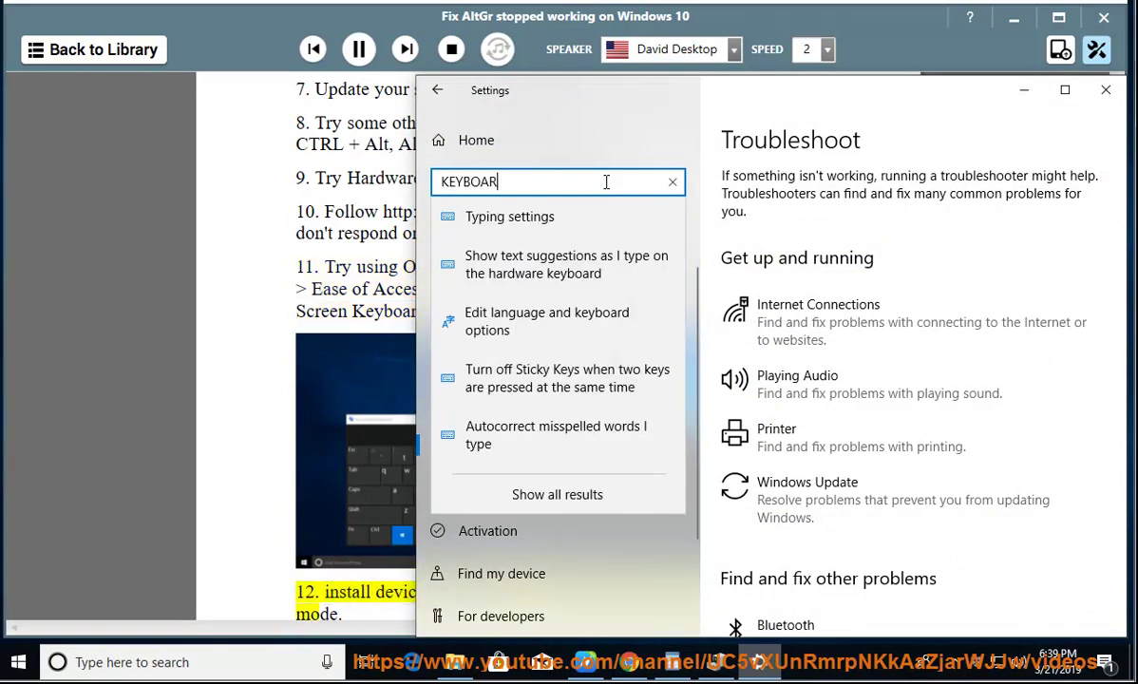
text(D)
click(548, 212)
Step: Pause the guide's reading after tip 13 and go back to tip 12 on compatibility mode
scroll(883, 261, down, 3)
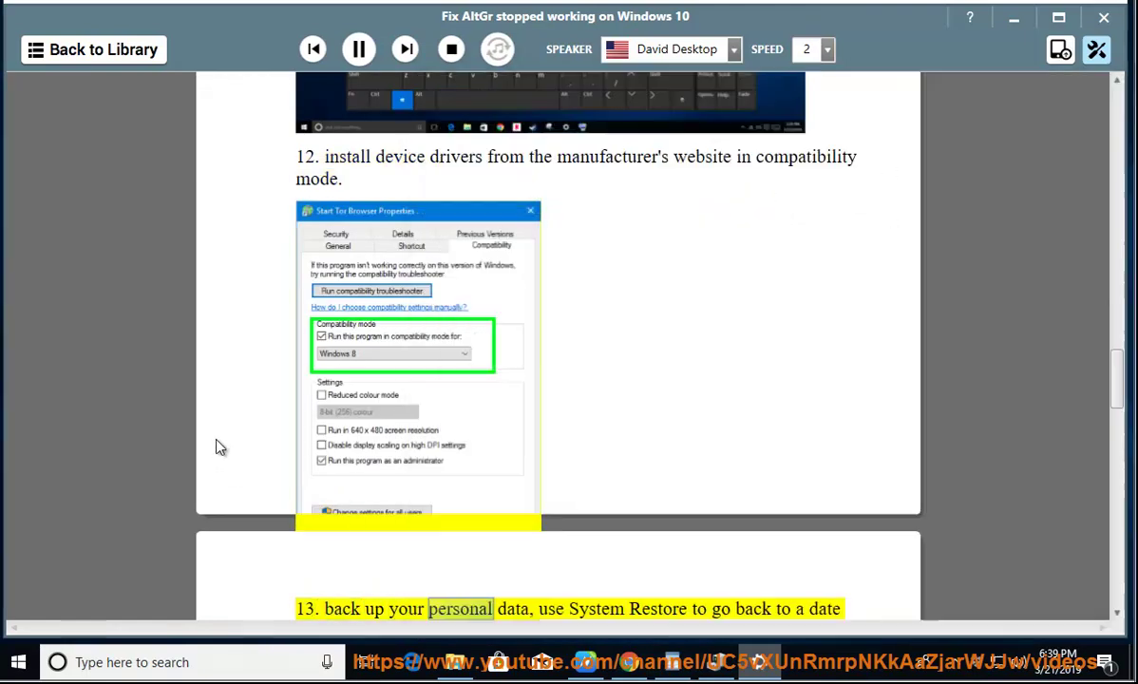
click(218, 443)
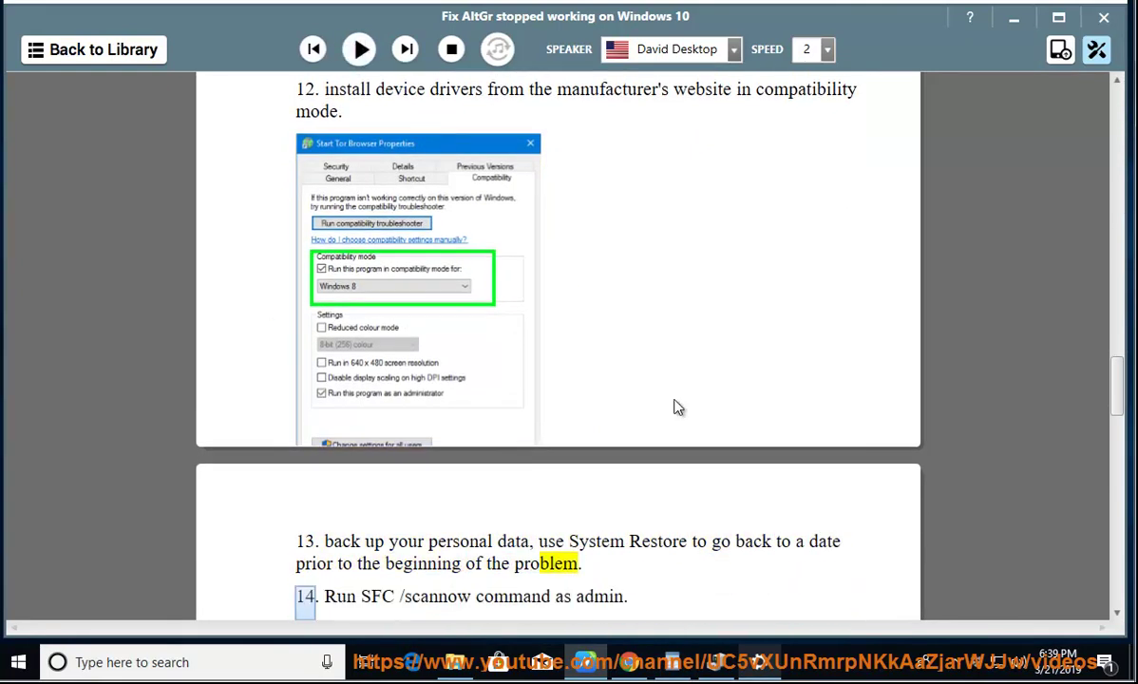
scroll(681, 409, up, 3)
scroll(547, 439, down, 1)
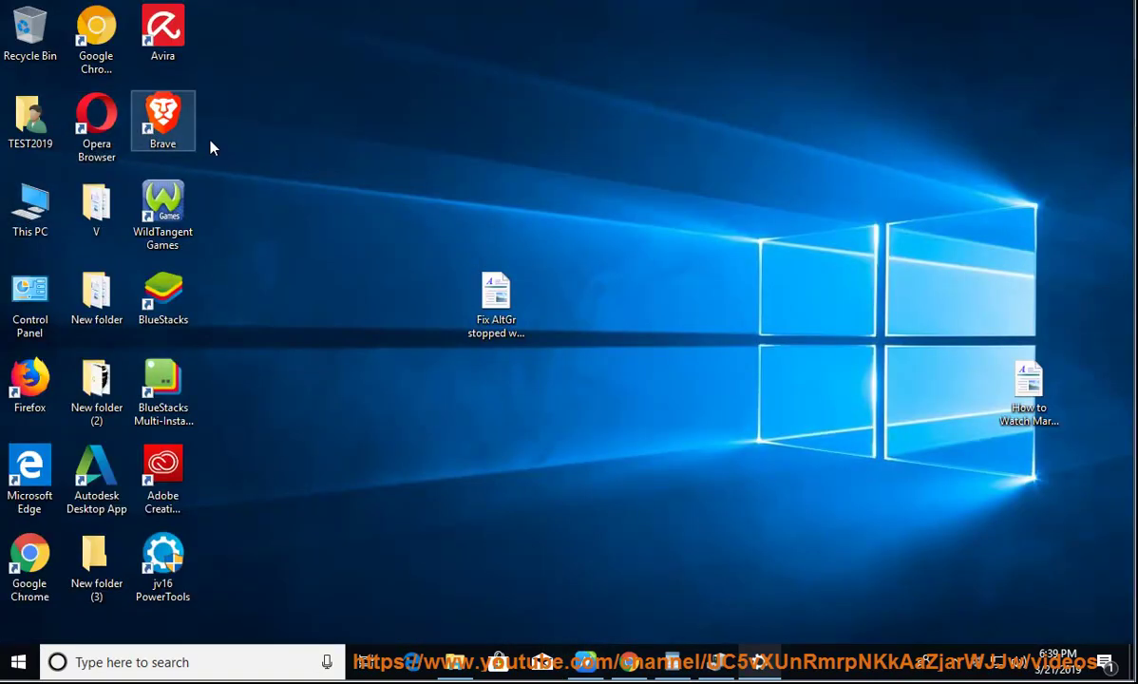
Step: Open the Downloads folder in File Explorer and show the compatibility properties of bitdefender_tsecurity
key(super+e)
drag(223, 27, 567, 83)
scroll(432, 214, up, 3)
click(420, 208)
right_click(595, 181)
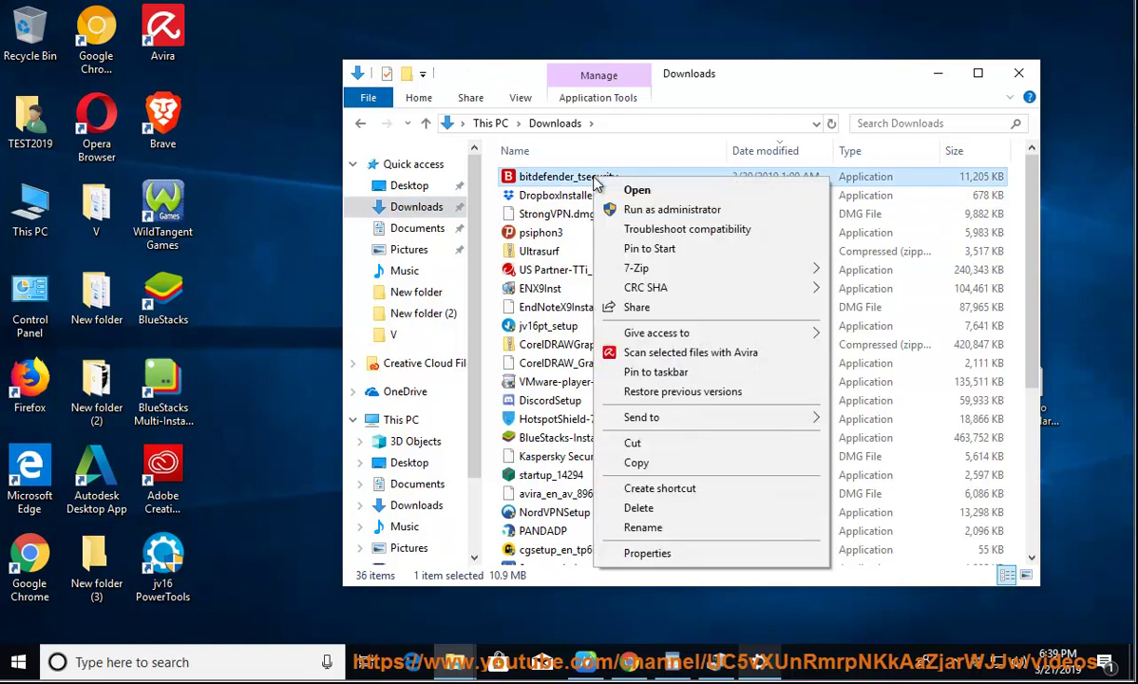
click(704, 552)
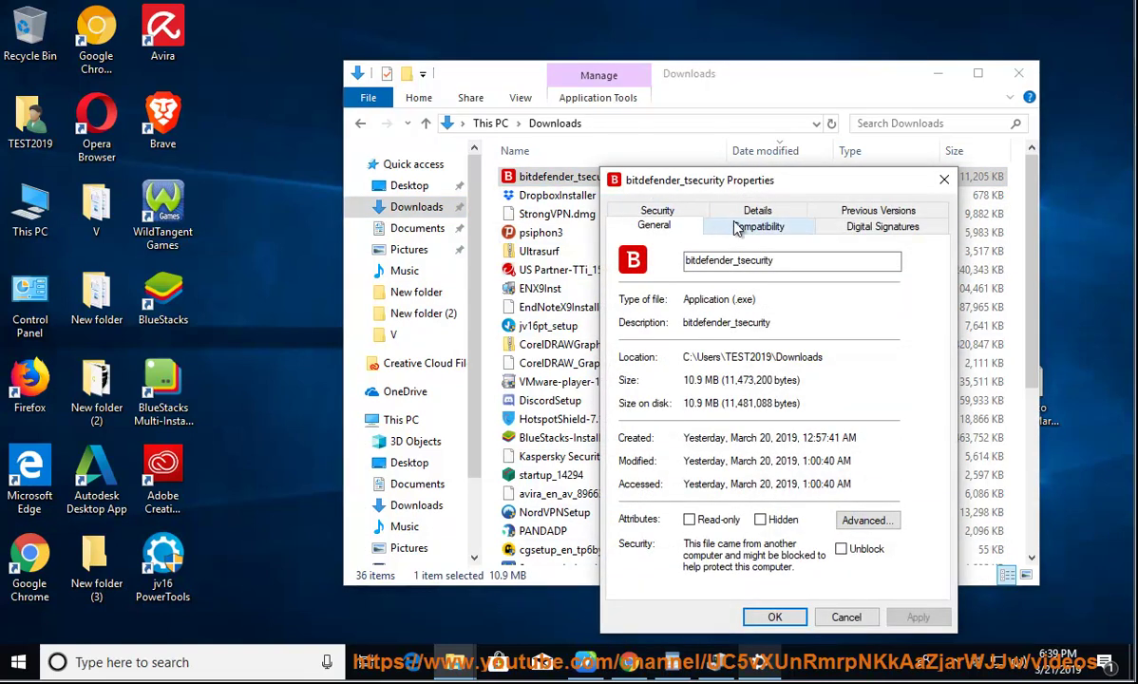
click(759, 227)
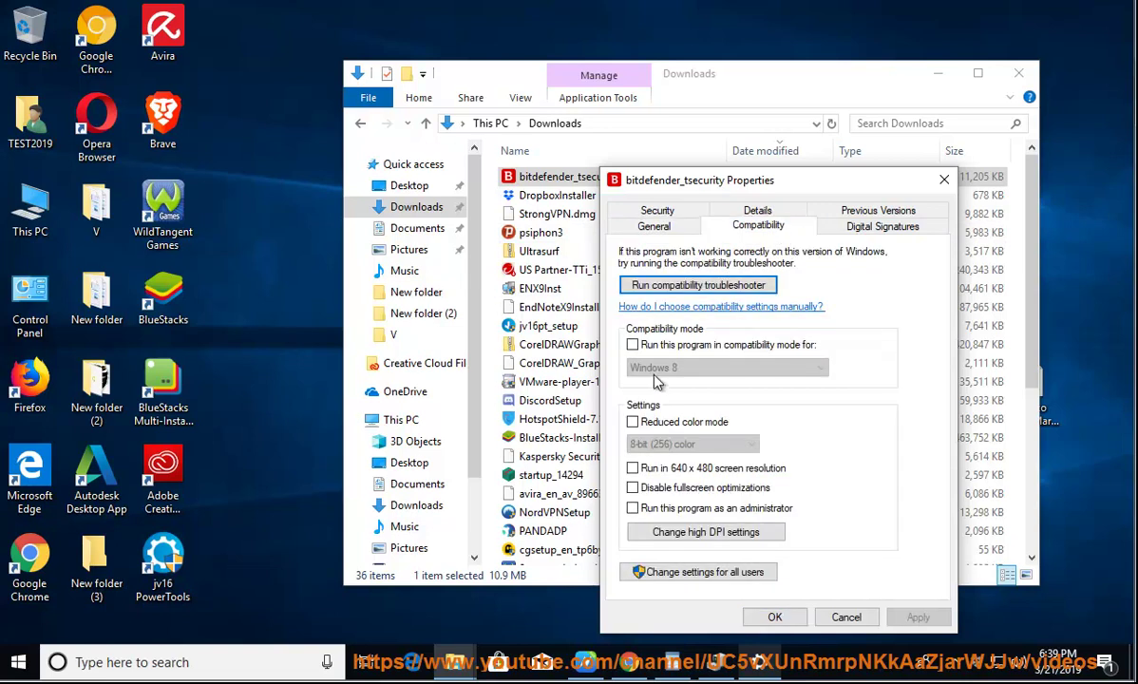
Step: Try enabling compatibility mode for bitdefender_tsecurity, then cancel the properties and close the Downloads window
click(634, 346)
click(762, 368)
click(851, 617)
click(848, 617)
click(1019, 73)
Step: Return to the guide and move on to tip 13 about backing up data and using System Restore
click(581, 662)
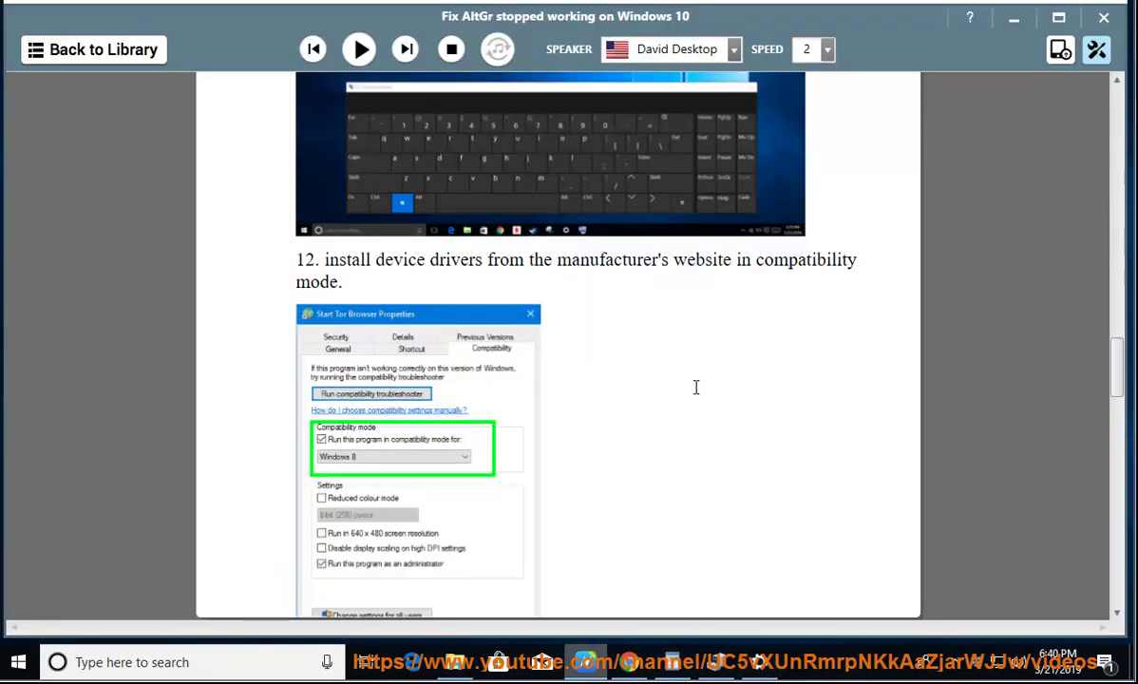
scroll(614, 407, down, 5)
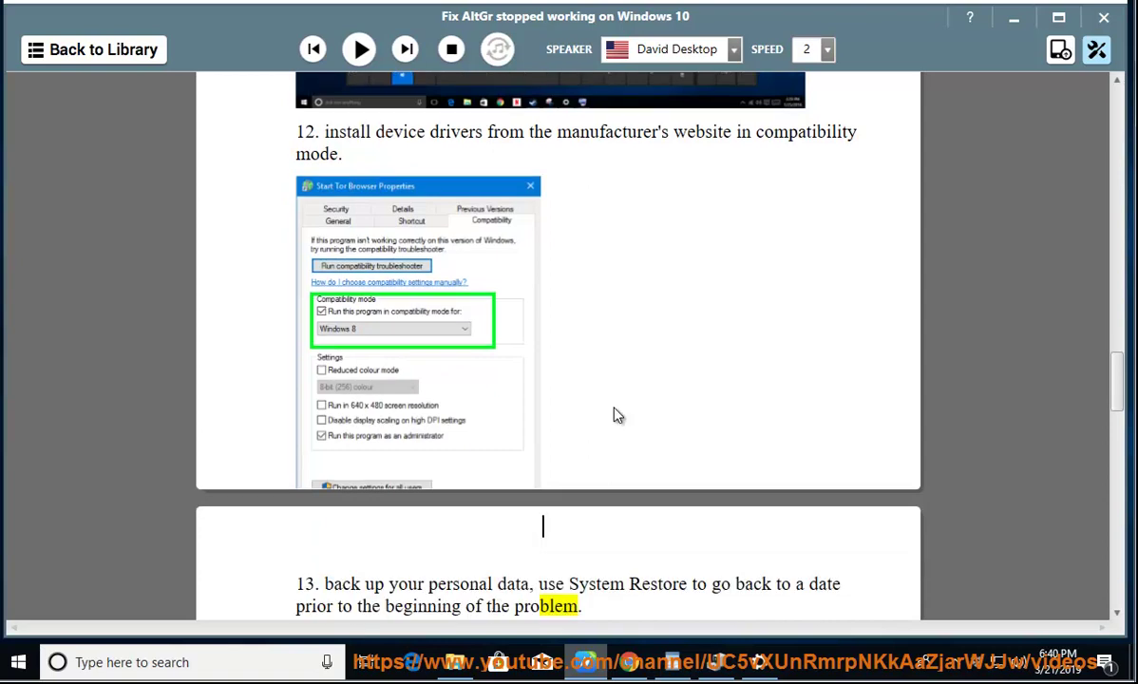
double_click(665, 412)
Step: Search Settings for "RESE" and open the Reset this PC recovery page
click(757, 655)
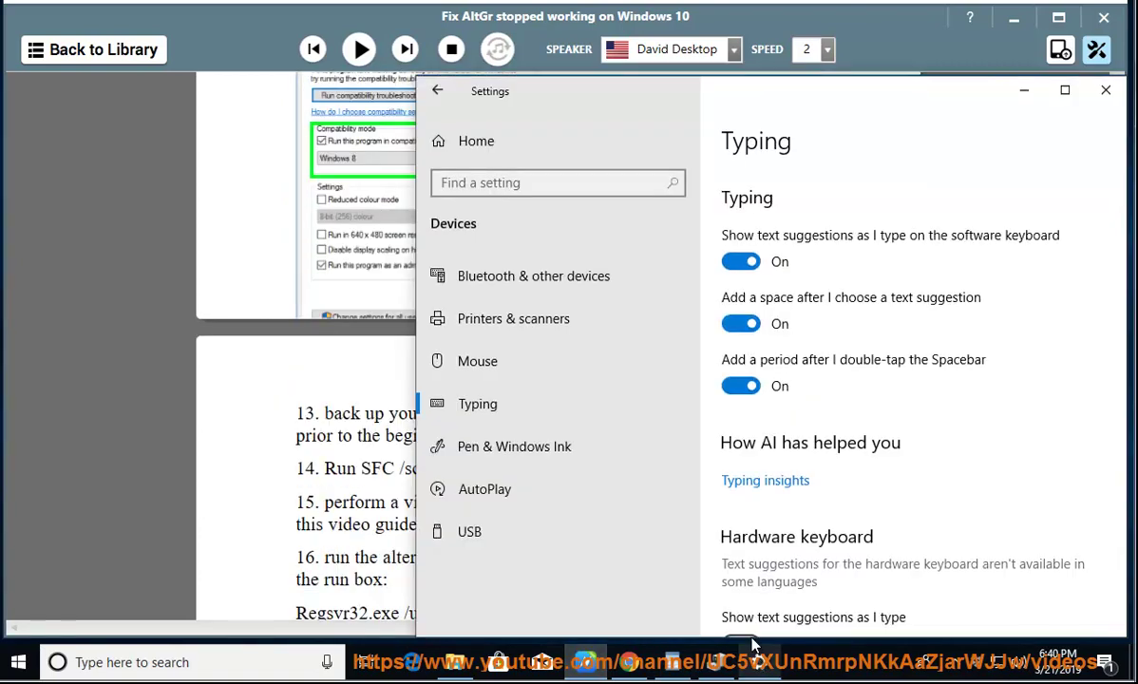
click(516, 185)
text(RESE)
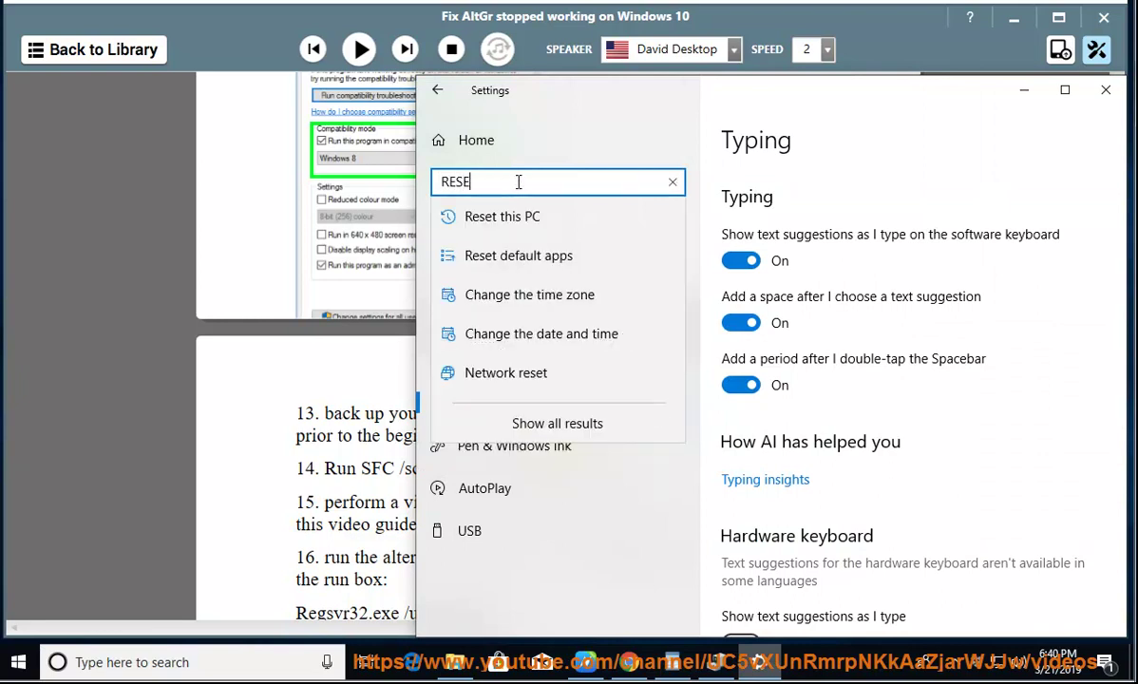
click(533, 220)
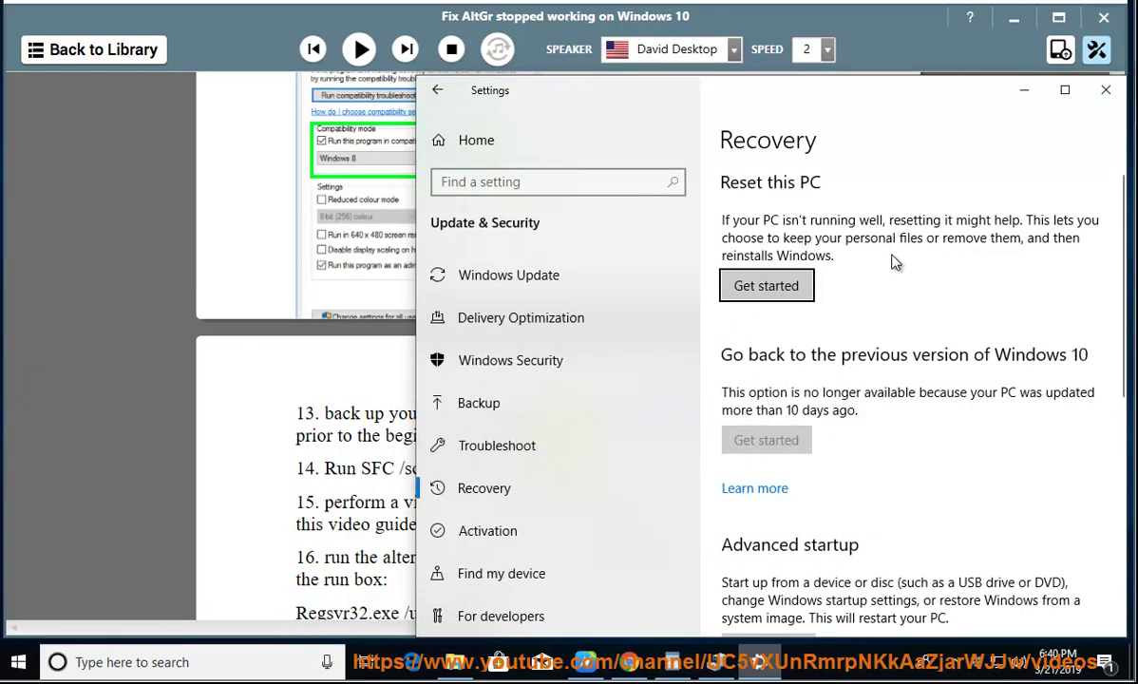
Step: View the Reset this PC options for keeping or removing files, then cancel the reset and close Settings
click(760, 296)
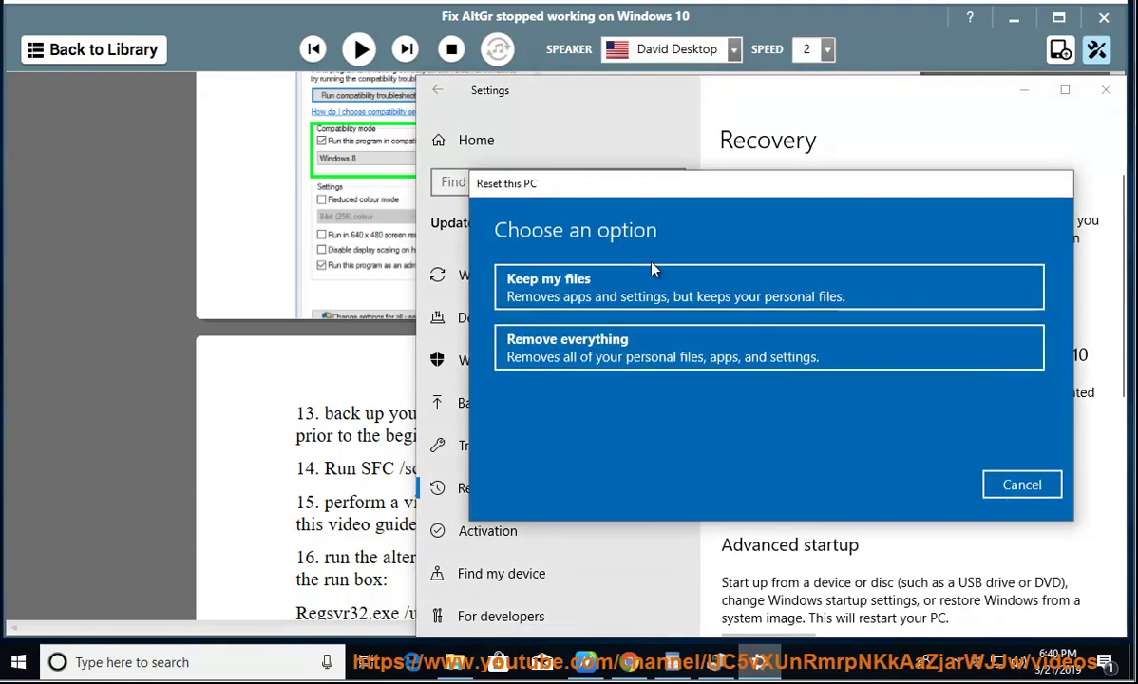
click(1020, 482)
click(1102, 93)
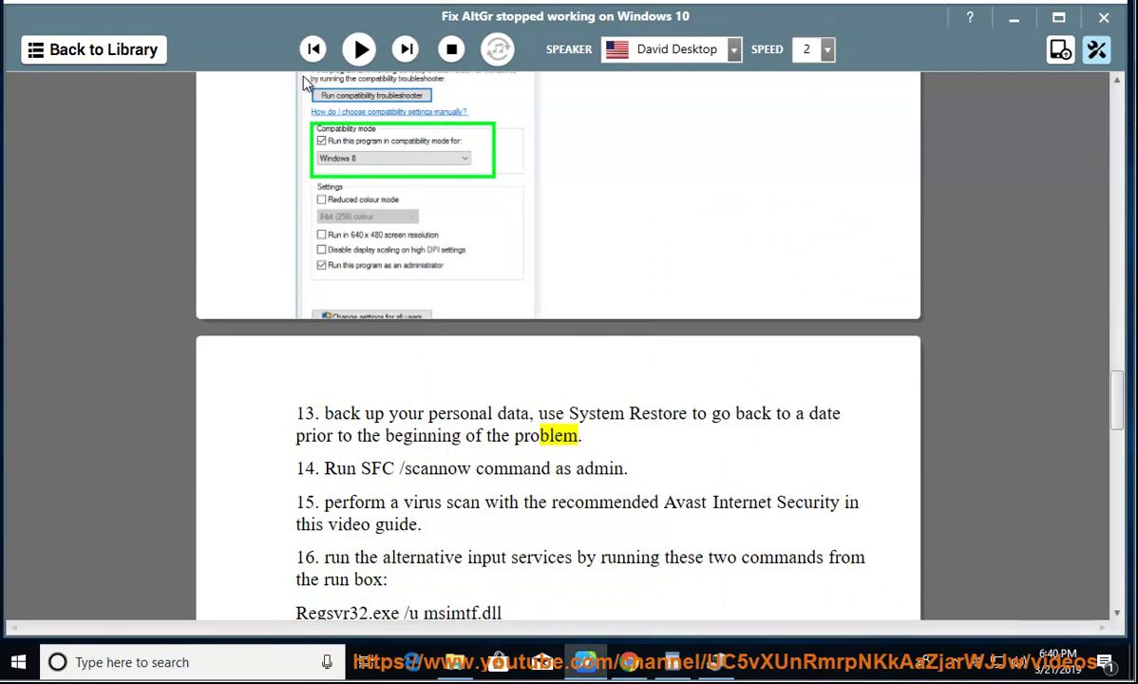
Step: Resume reading the guide through tip 14 and highlight its SFC /scannow command
click(359, 50)
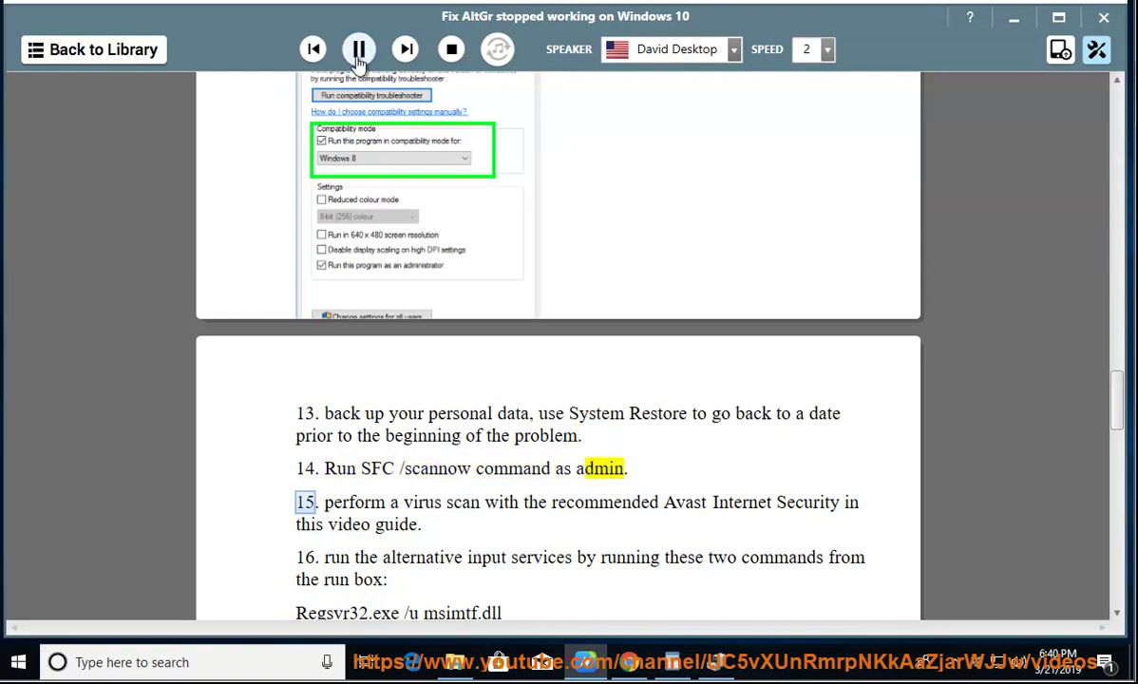
drag(474, 468, 360, 468)
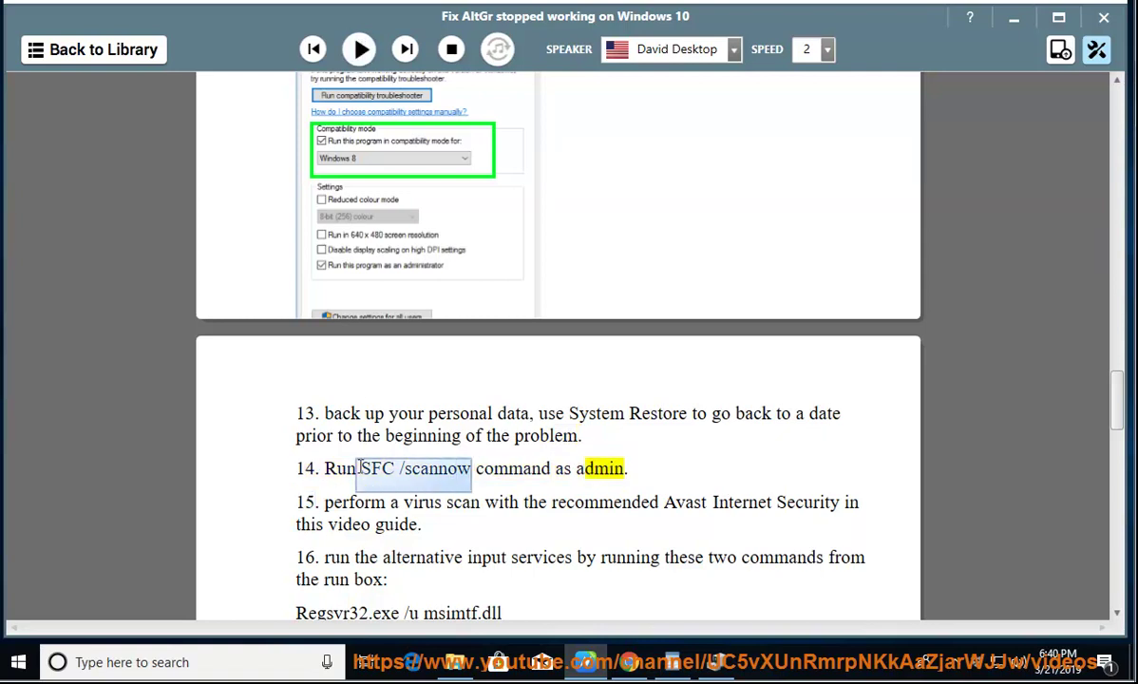
Step: Open Command Prompt as administrator and enter the text "SFC /SCANNOW PRESS ENTER NOW..." without running it
click(251, 662)
text(CMD)
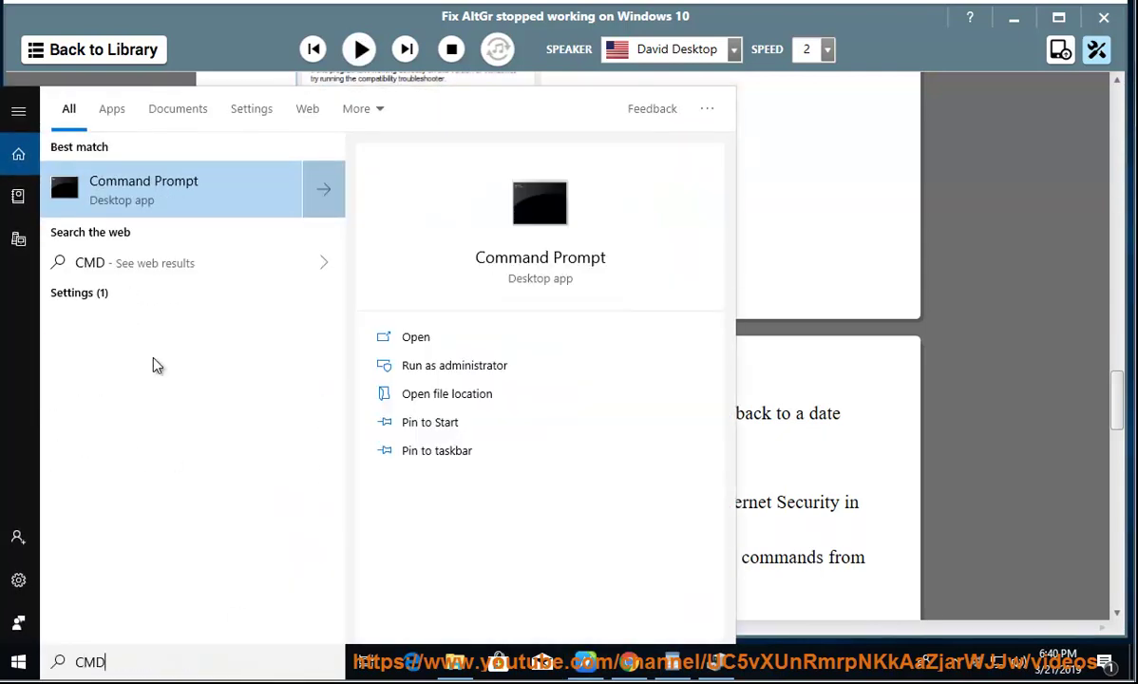
right_click(152, 190)
click(185, 214)
click(471, 446)
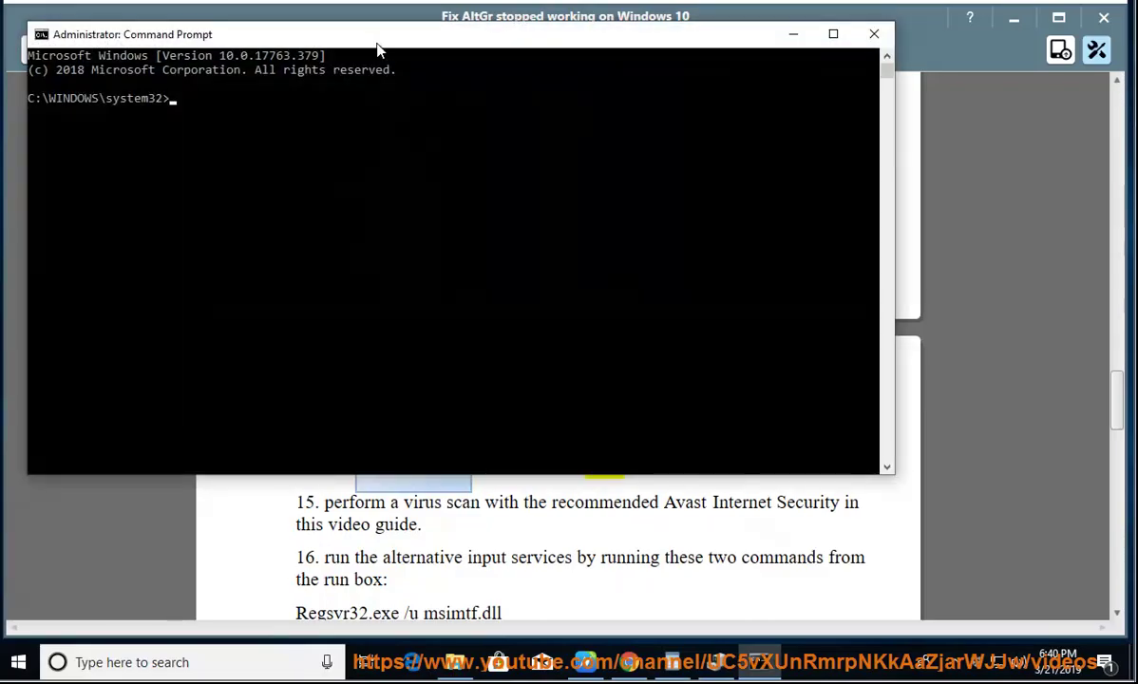
drag(376, 35, 594, 25)
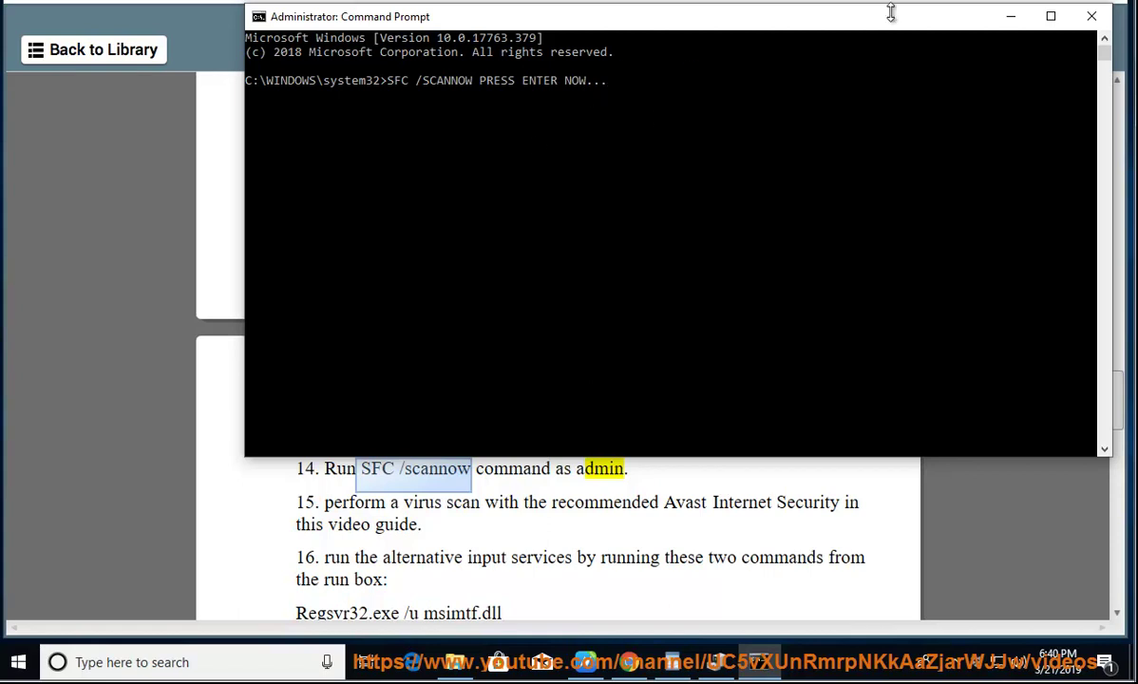
Step: Minimize Command Prompt and resume reading the guide from tip 15 into tip 16
click(1011, 16)
click(613, 536)
click(357, 50)
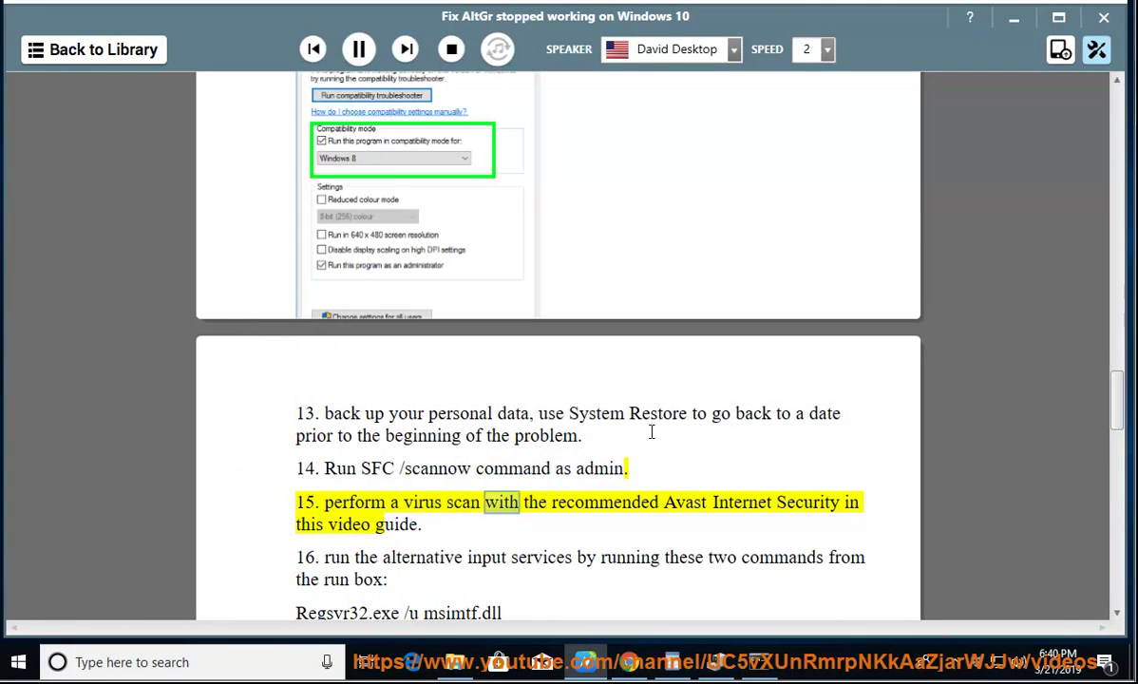
click(360, 51)
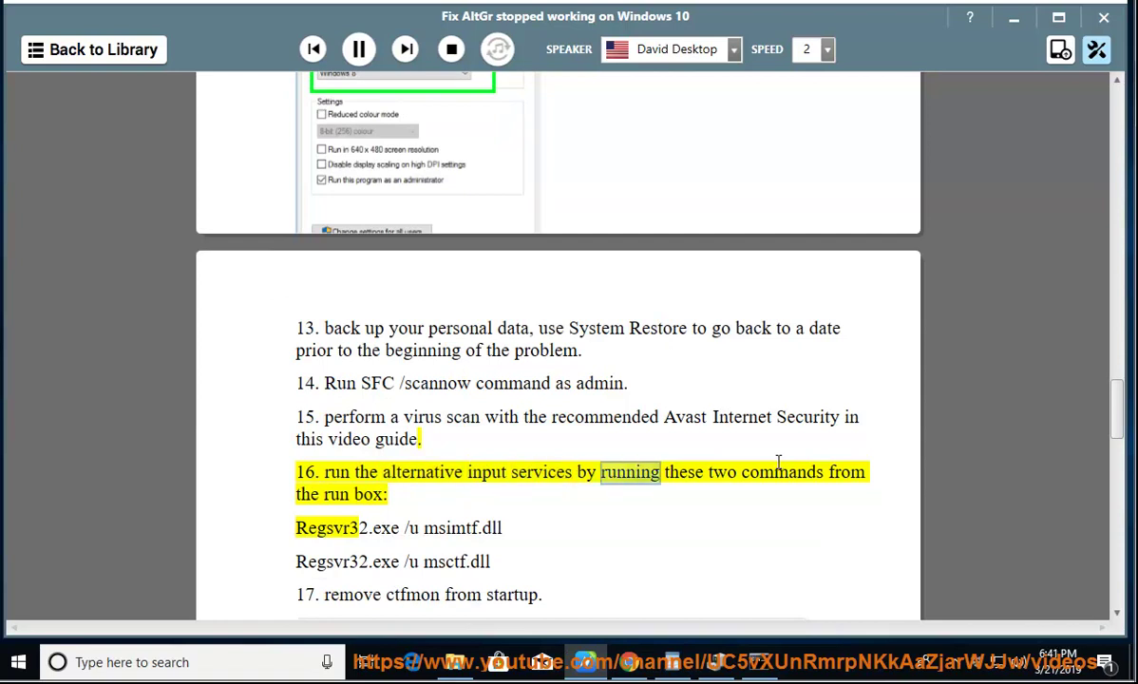
Step: Open the Run dialog and place it beside the guide's tip 16 commands
key(super+r)
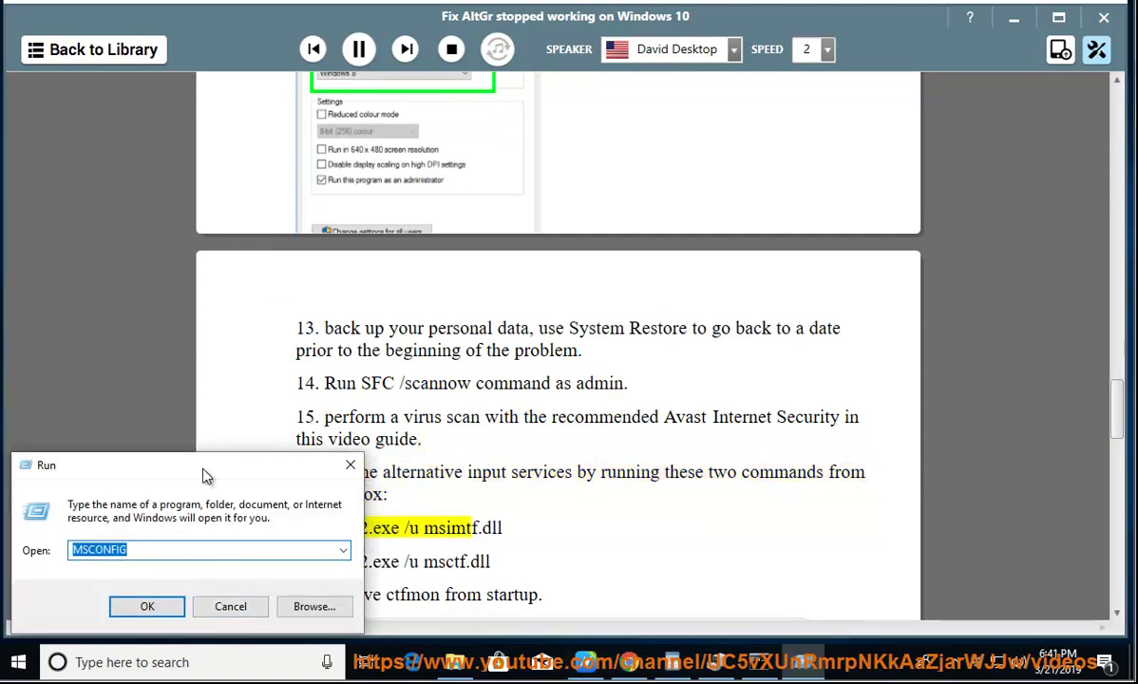
drag(208, 474, 823, 441)
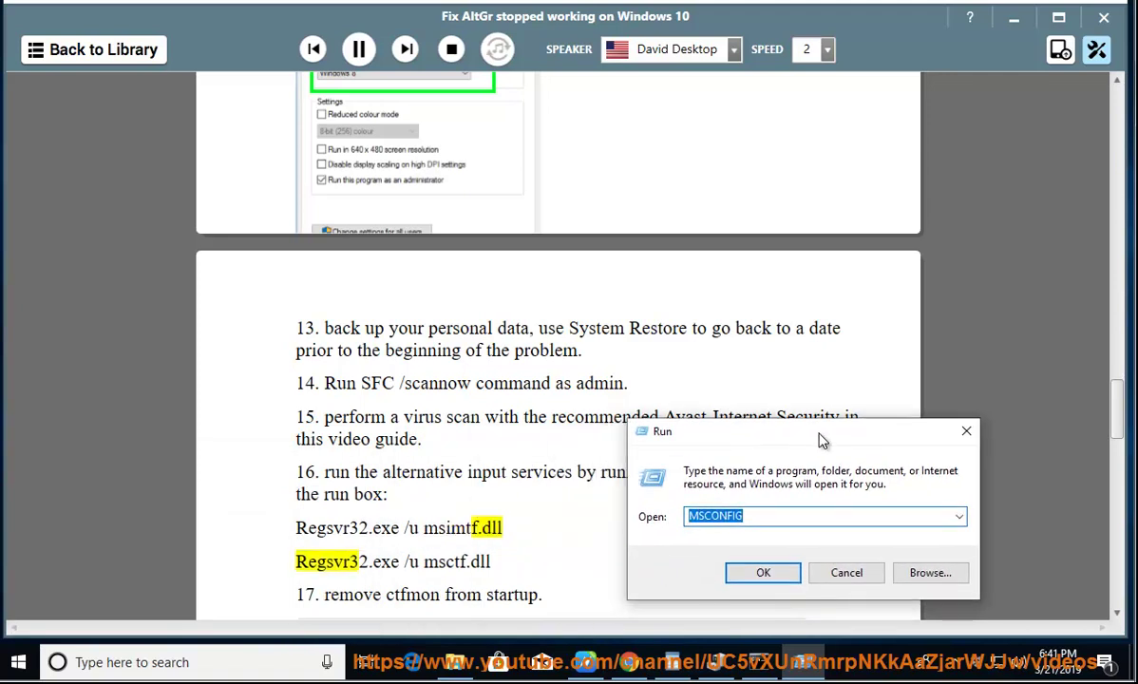